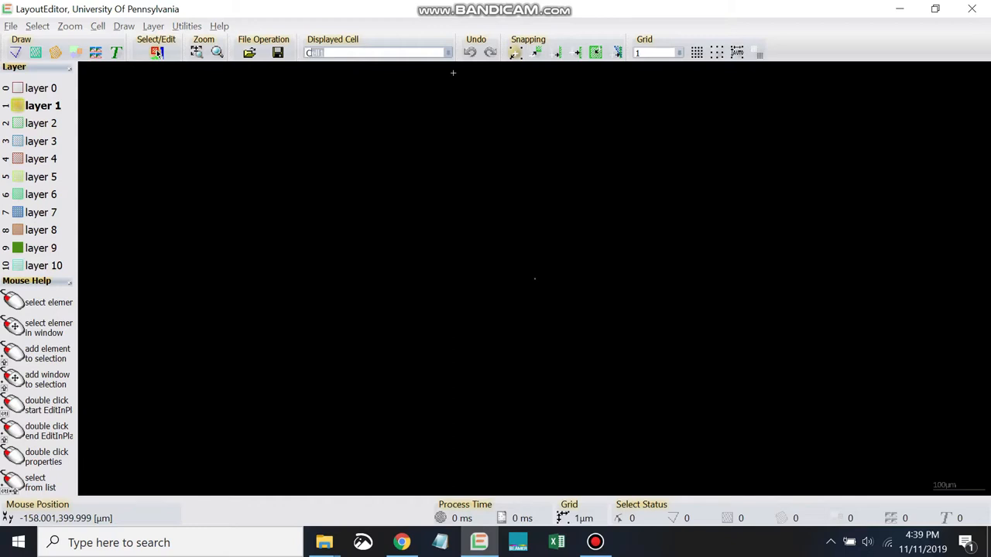
Set the displayed cell to Cell4
text(4)
key(Return)
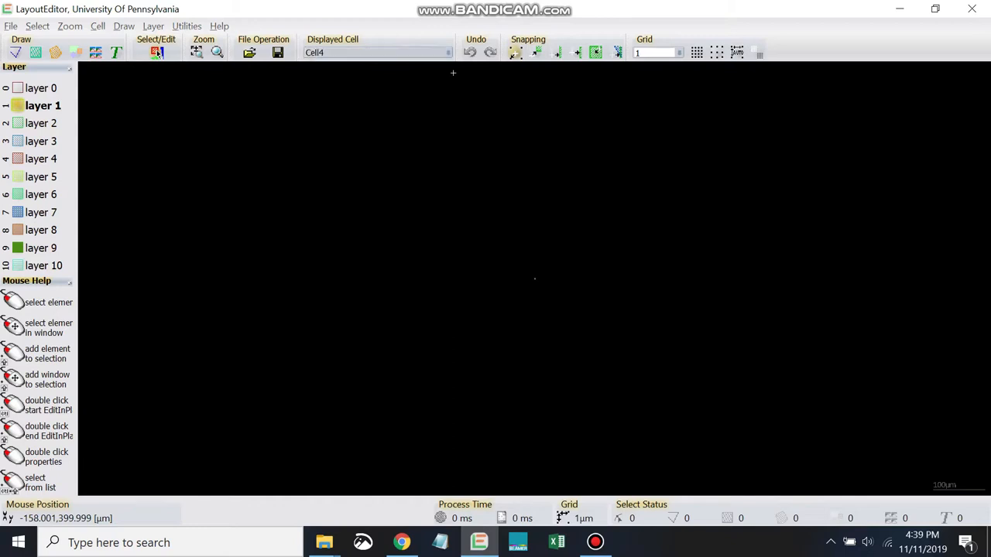
Draw two similar circles on layer 1, one above the other, centred at about (-36, 16) and (-36, -19) µm
scroll(542, 264, up, 5)
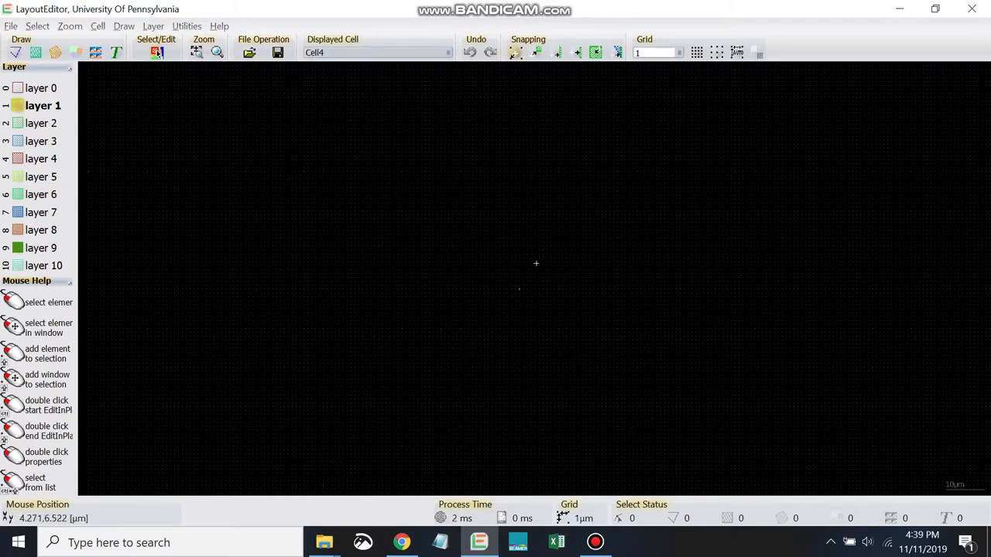
scroll(515, 294, up, 3)
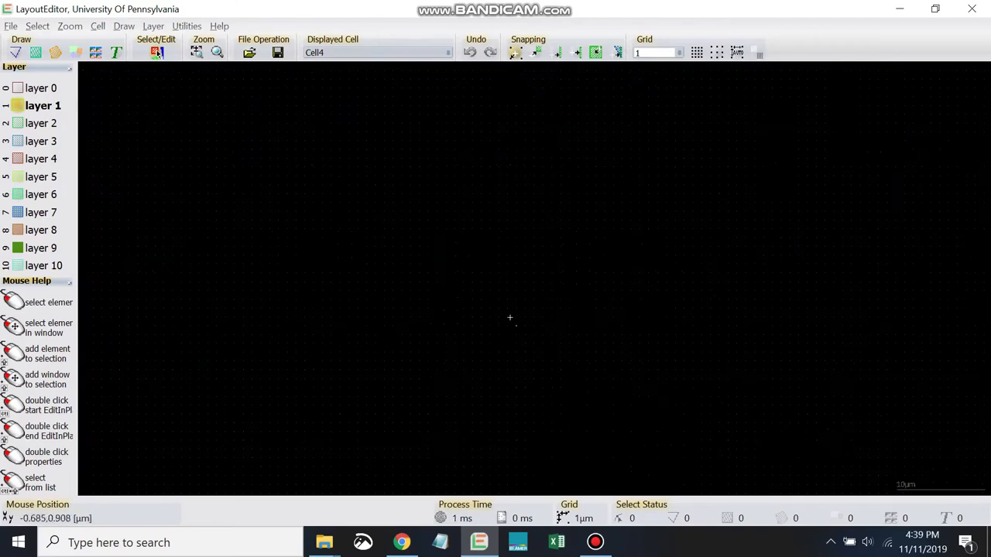
scroll(510, 318, up, 1)
key(c)
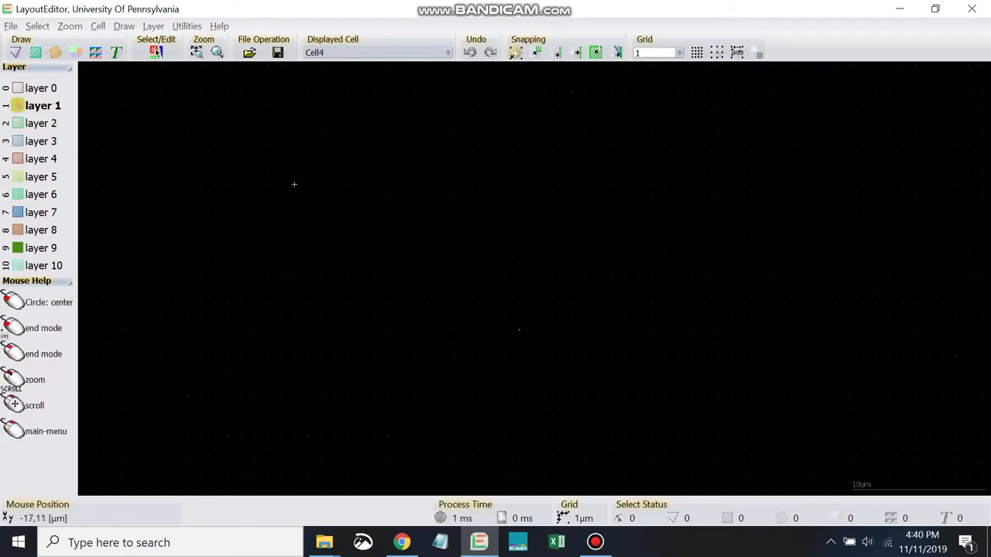
scroll(294, 184, down, 1)
scroll(531, 322, down, 1)
click(261, 201)
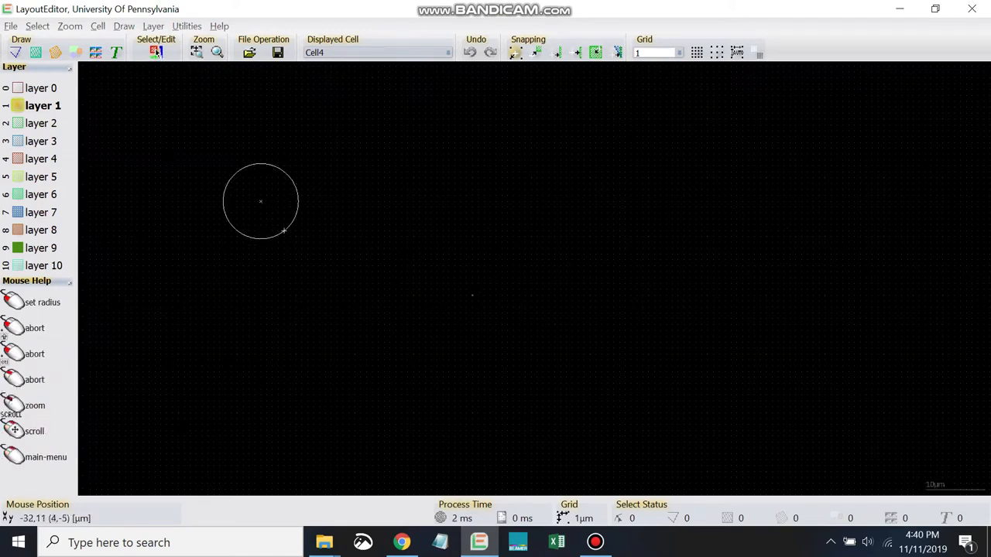
click(305, 245)
click(261, 406)
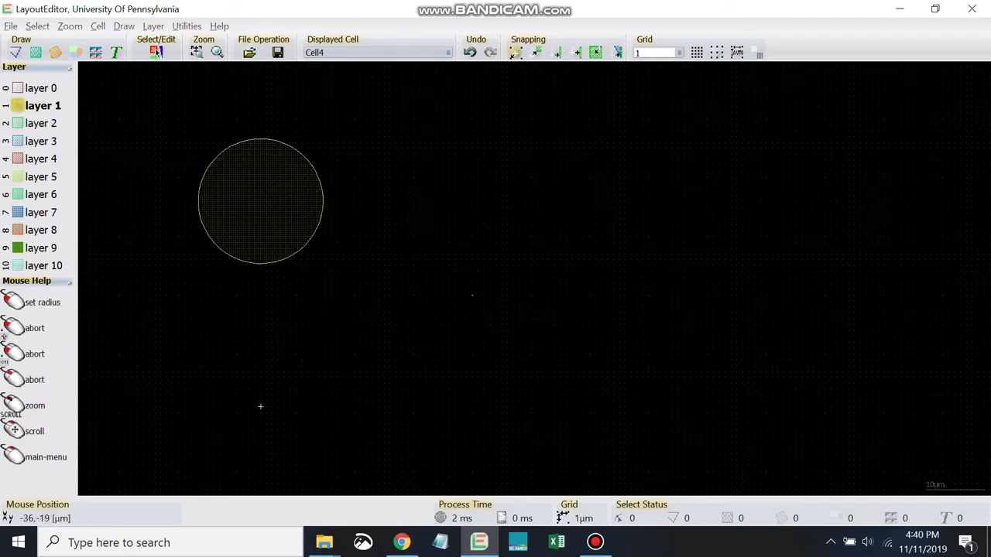
click(314, 441)
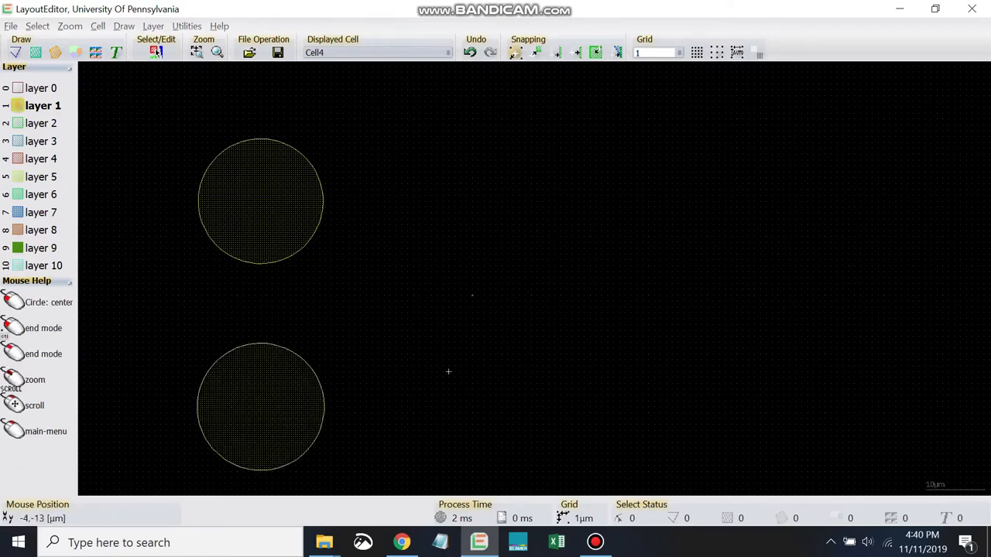
Draw two more circles to the right of the existing pair, level with them, making the lower one slightly smaller
click(595, 202)
click(640, 246)
scroll(546, 170, down, 1)
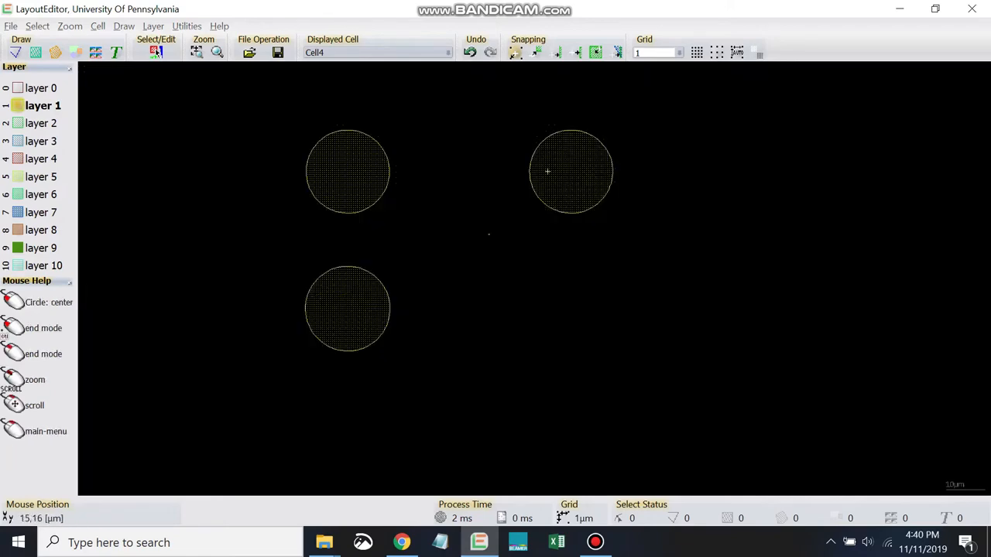
scroll(459, 194, up, 1)
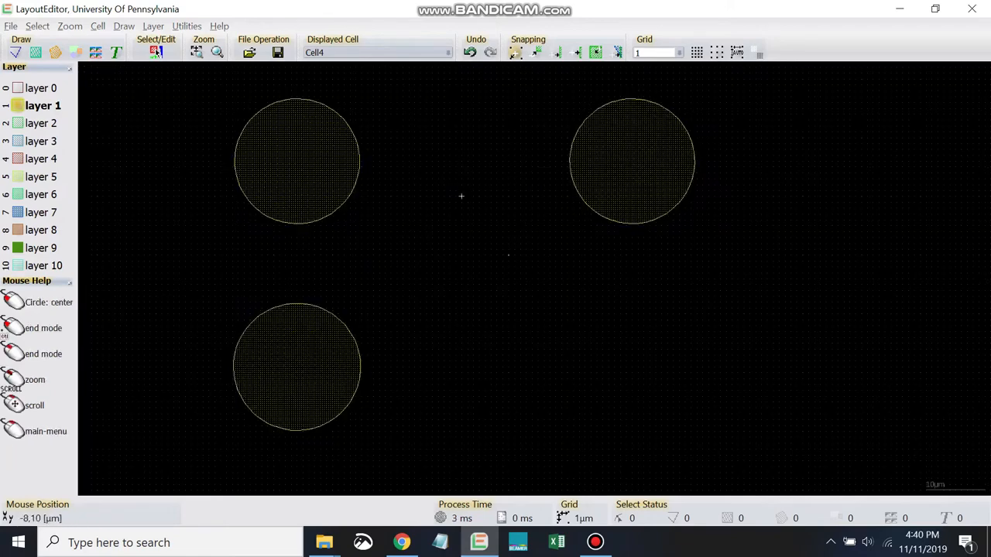
click(620, 373)
click(658, 406)
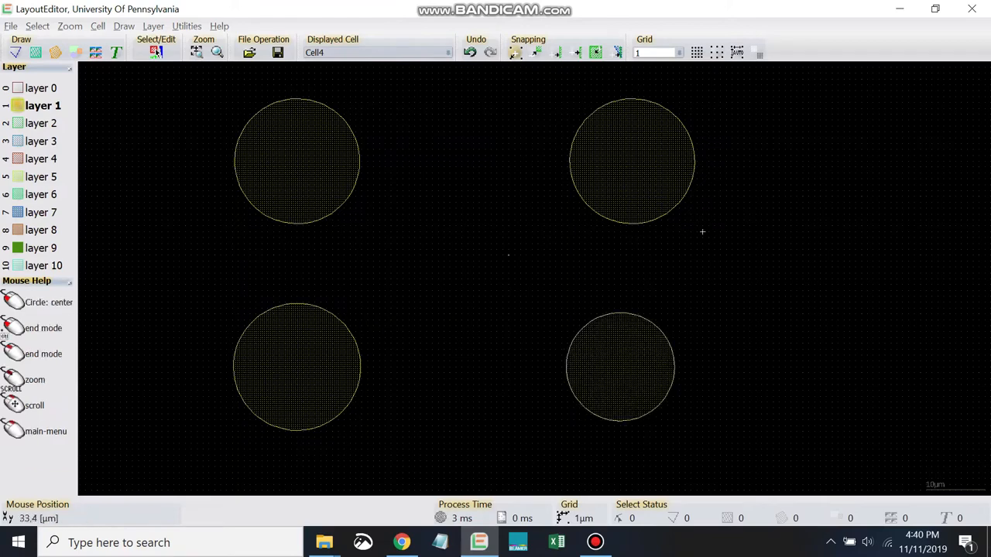
key(Escape)
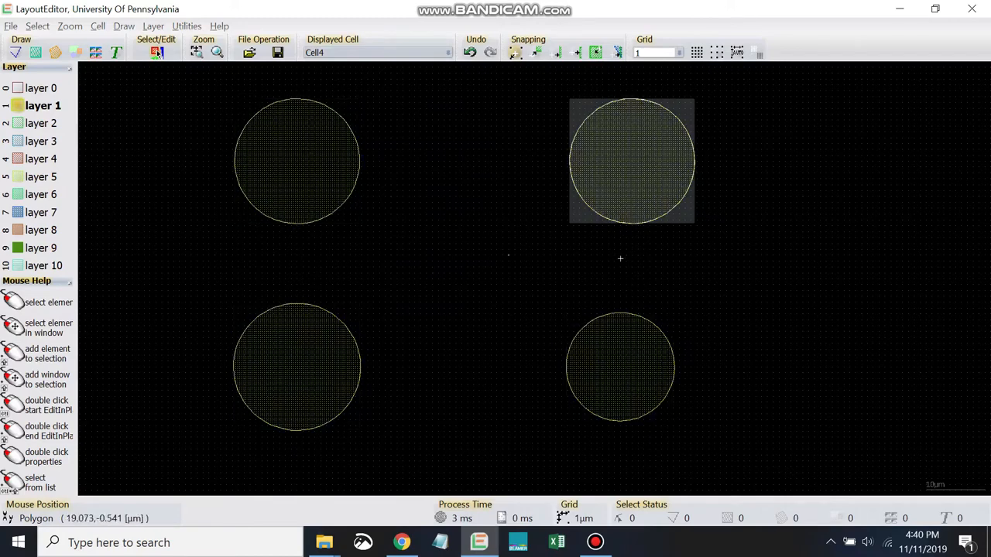
Draw a path joining the two upper circles through points (-33, 10), (-25, -2), (10, -2) and (19, 11) µm
key(p)
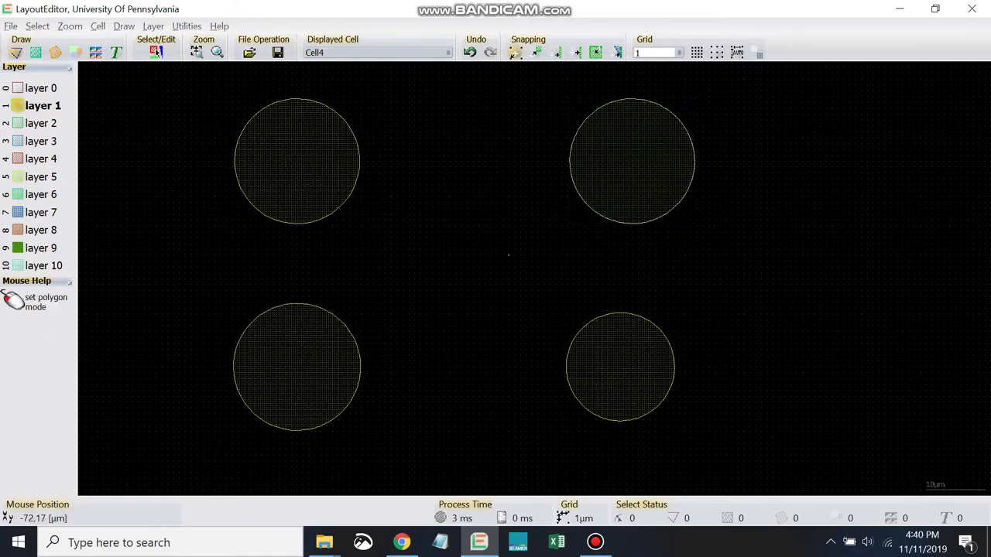
click(315, 198)
click(360, 266)
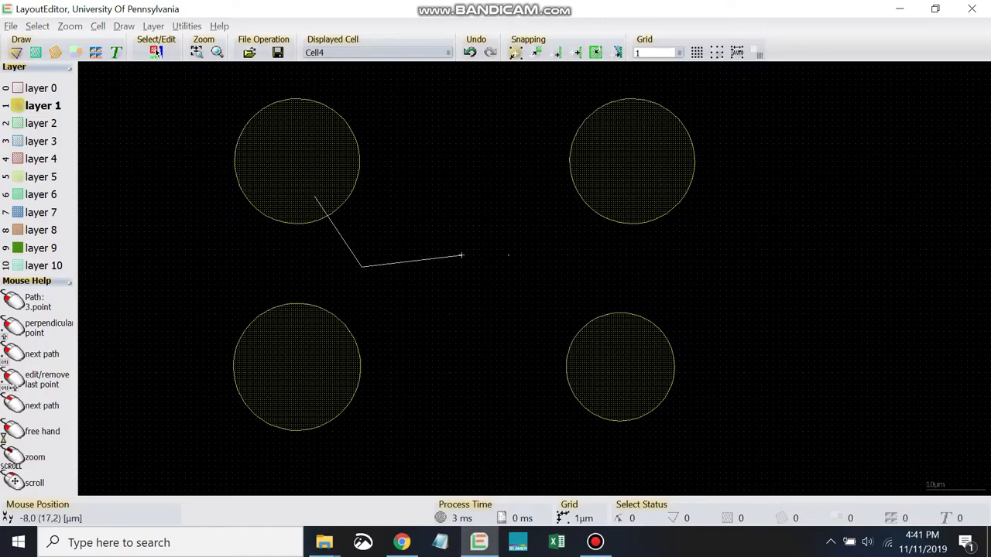
click(567, 266)
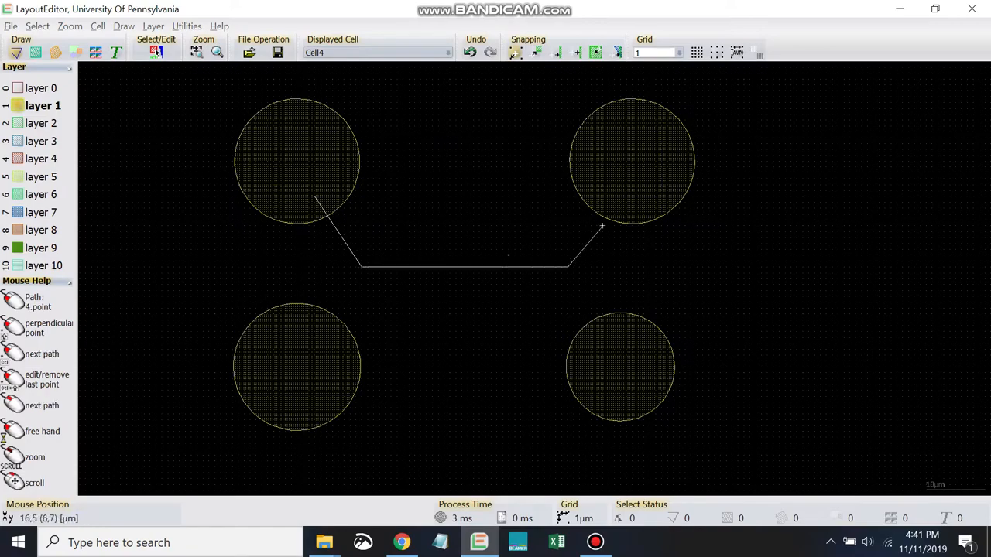
right_click(619, 191)
Draw a second path joining the two lower circles through (-33, -14), (-25, -2), (10, -2) and (17, -15) µm
scroll(449, 272, up, 1)
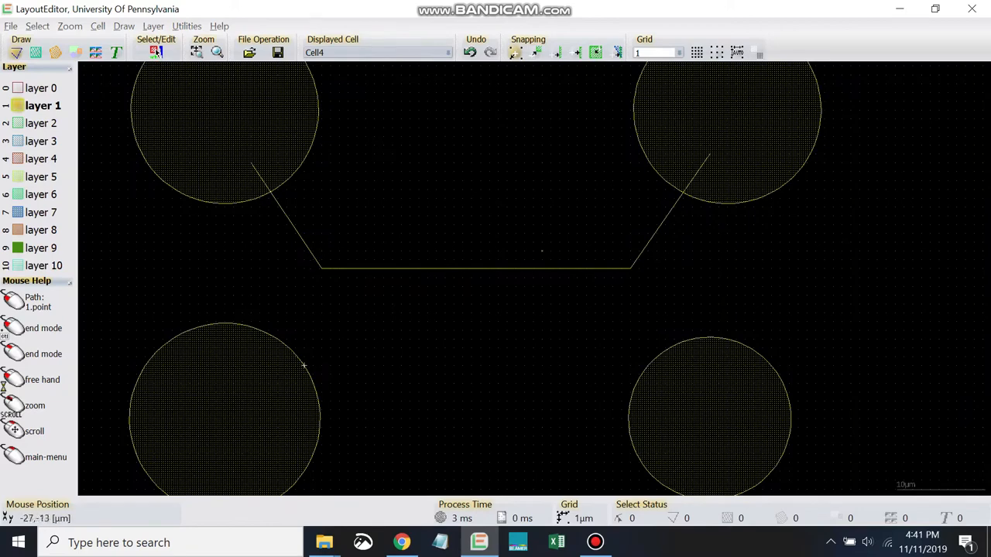
click(250, 374)
click(321, 269)
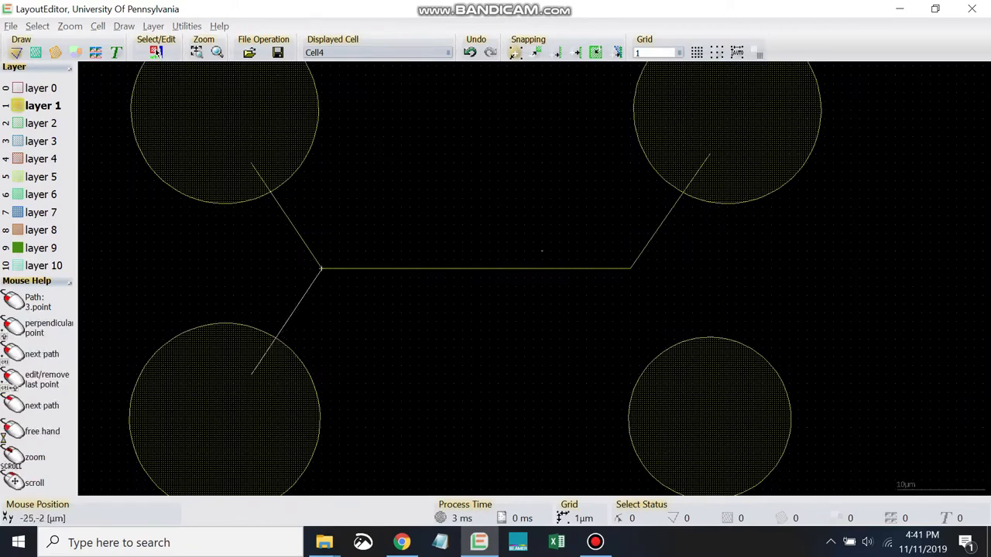
click(631, 268)
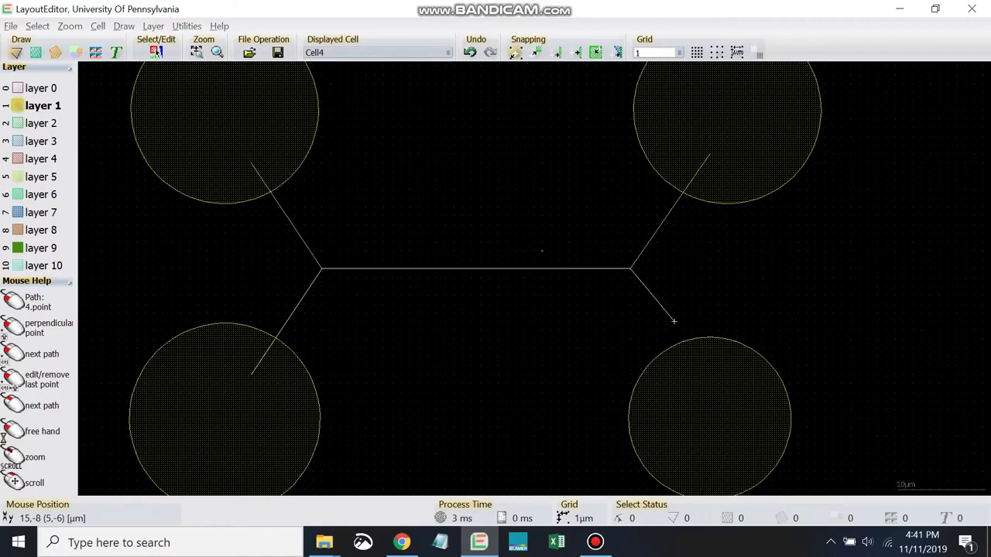
click(691, 382)
right_click(745, 295)
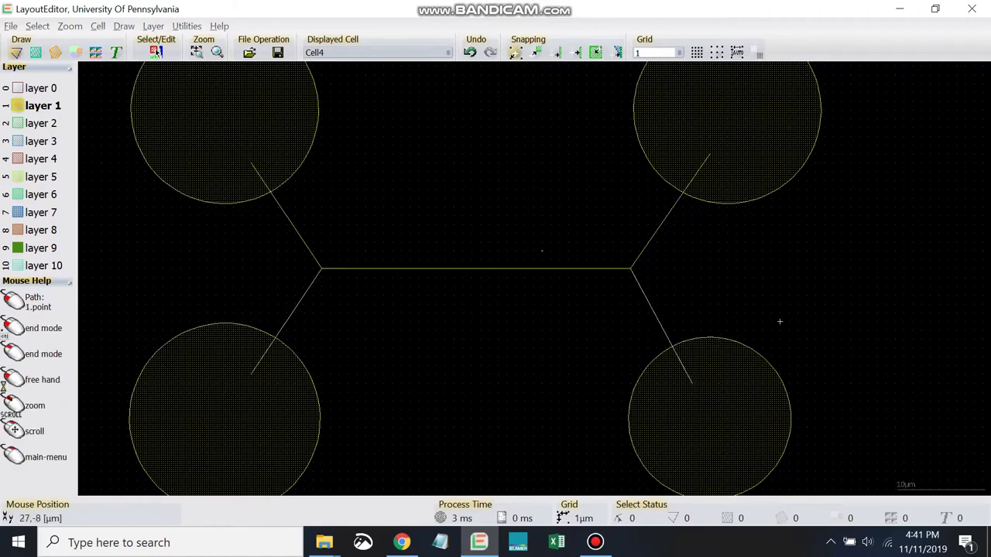
right_click(850, 347)
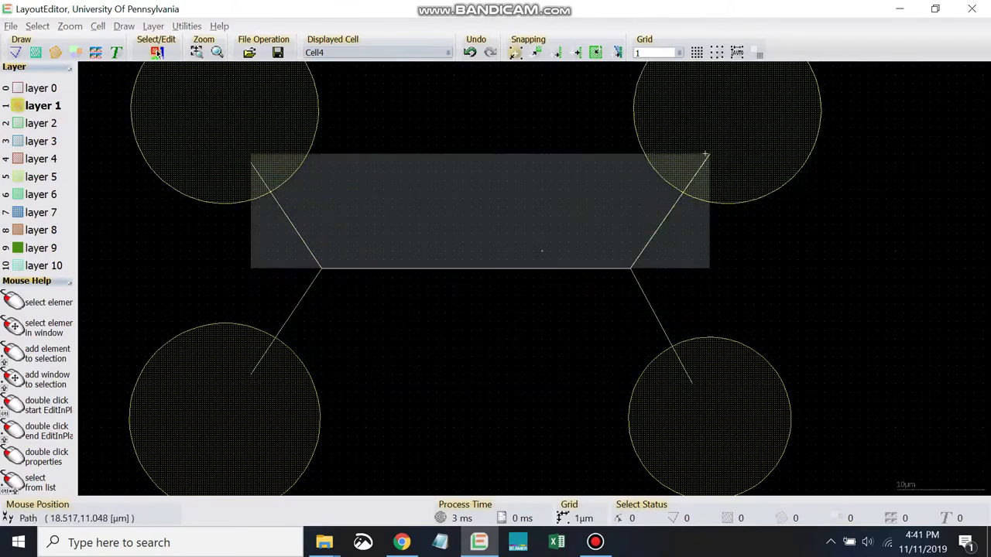
Examine the upper path's slanted segment close up at several magnifications to check its line width
scroll(276, 215, up, 3)
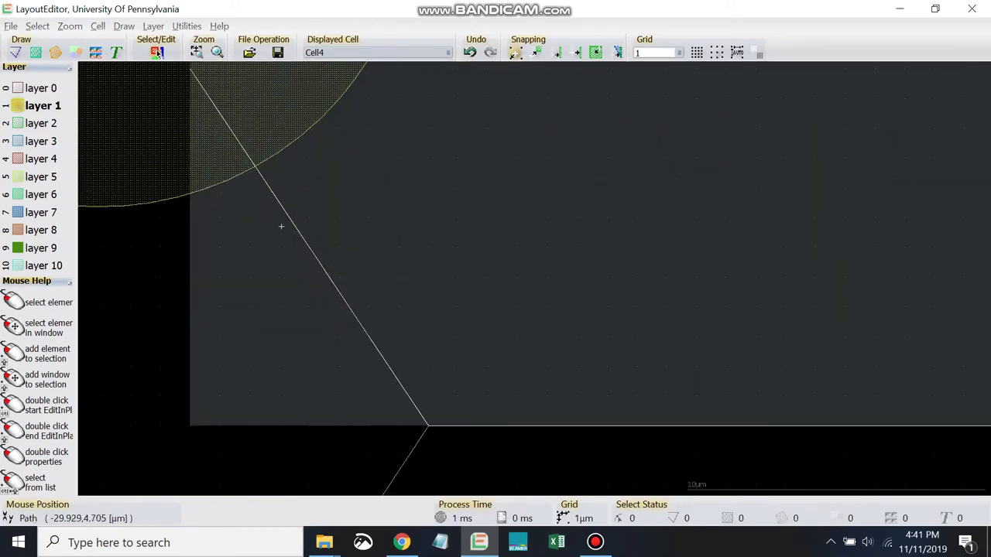
scroll(280, 214, up, 2)
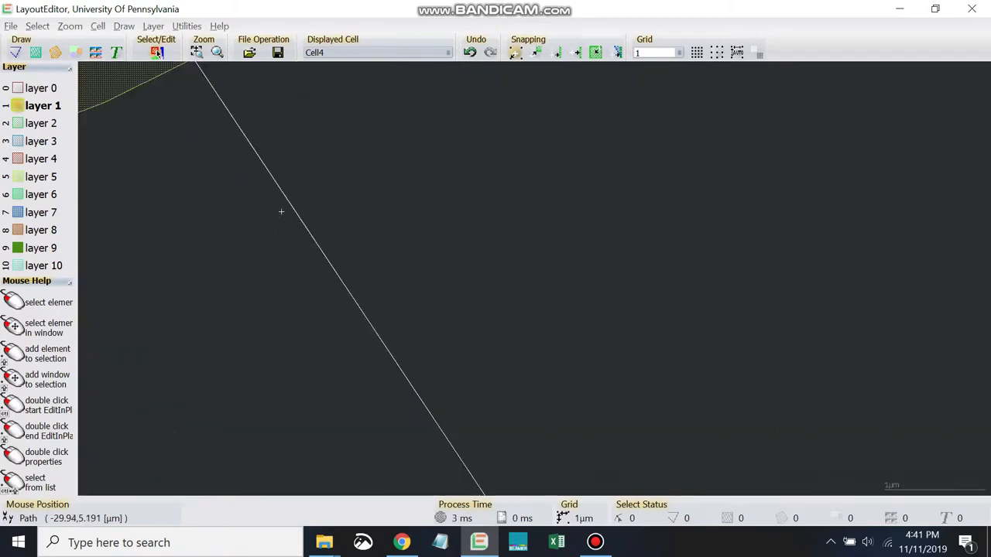
scroll(256, 180, up, 1)
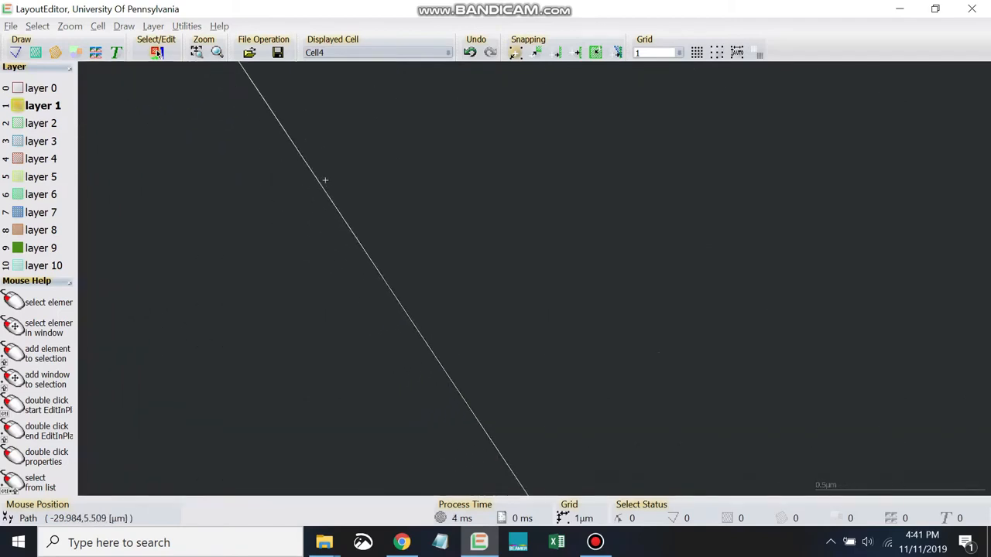
scroll(294, 177, up, 3)
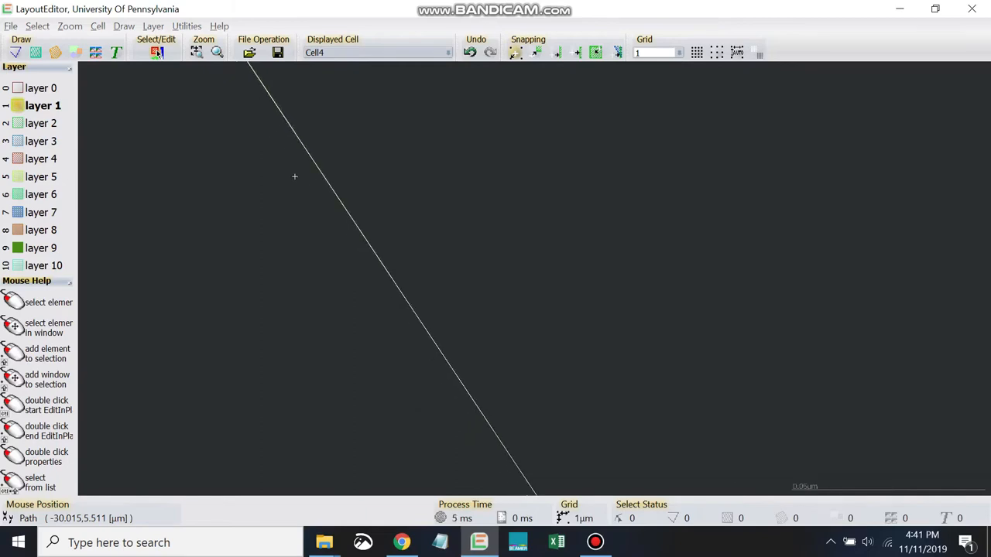
scroll(294, 176, down, 7)
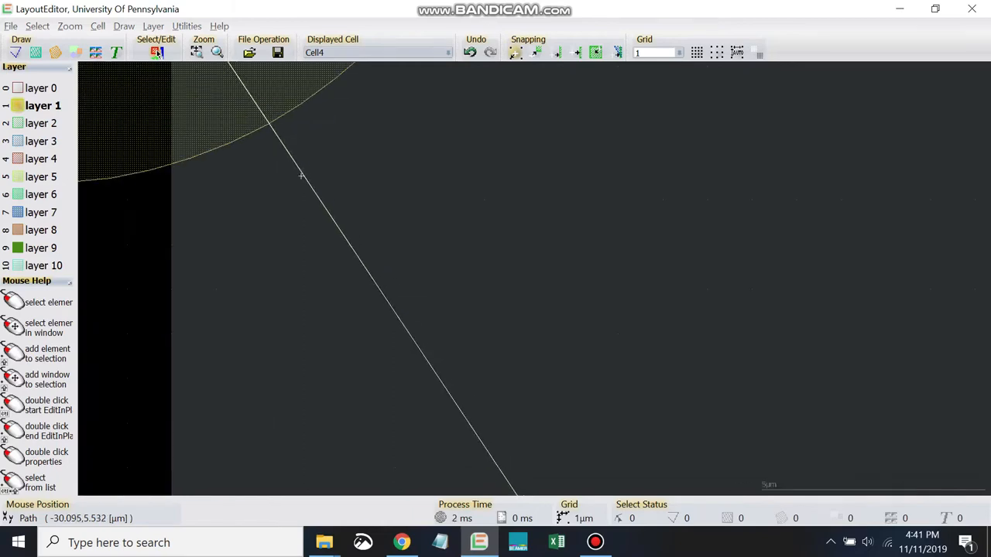
scroll(271, 163, up, 2)
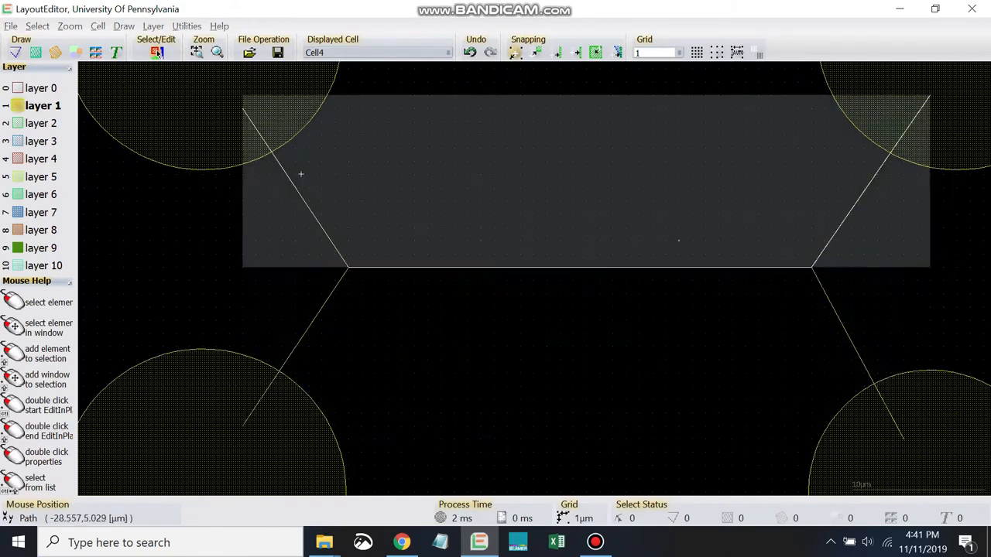
scroll(290, 174, up, 3)
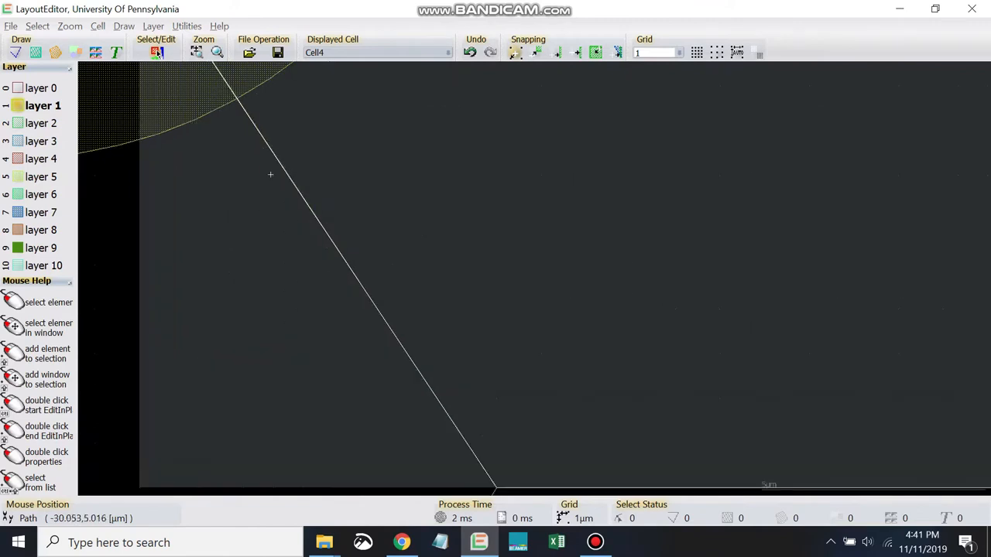
scroll(254, 163, up, 1)
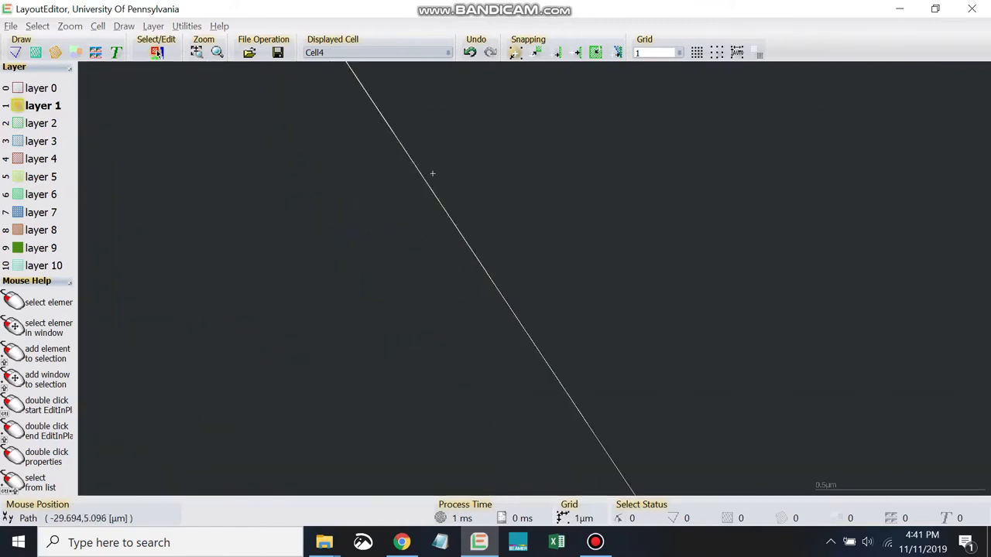
scroll(426, 166, up, 2)
scroll(423, 162, up, 2)
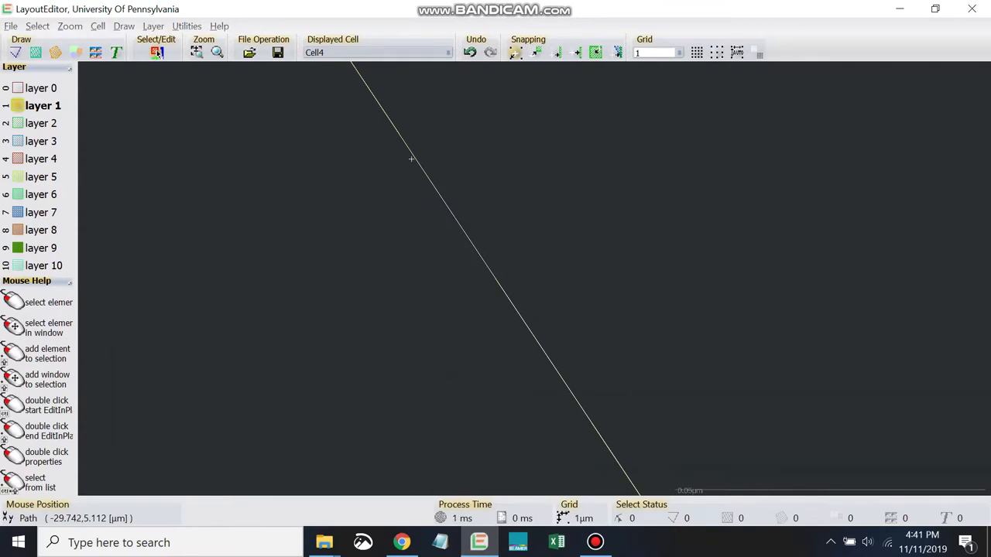
scroll(411, 158, down, 8)
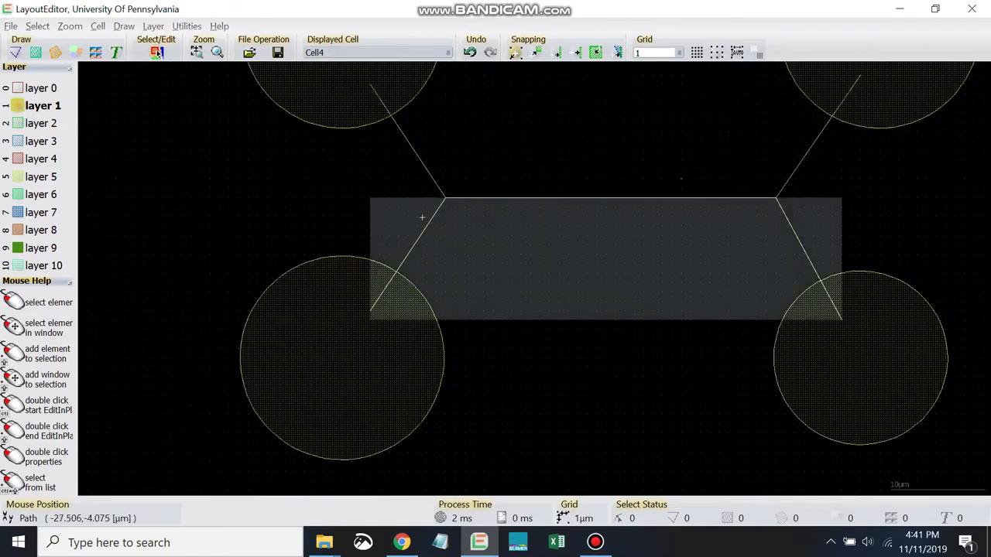
scroll(469, 261, down, 1)
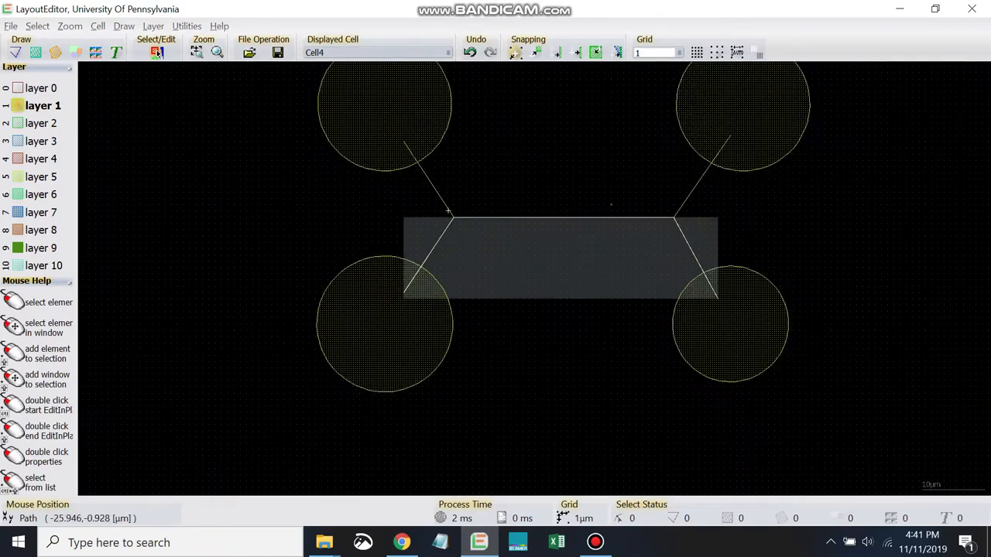
Set the width of the path joining the two upper circles to 2 µm
scroll(437, 191, up, 1)
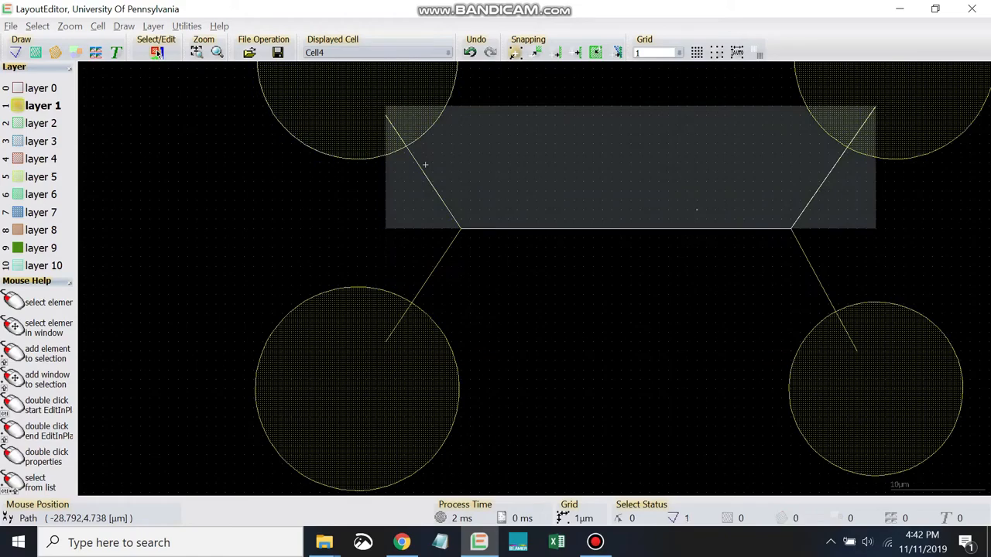
right_click(425, 165)
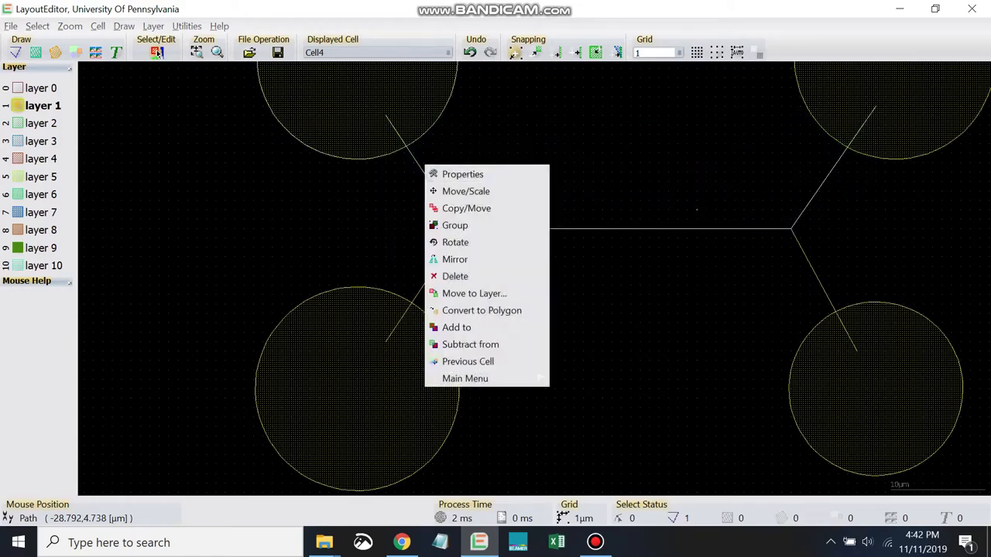
click(462, 174)
double_click(452, 229)
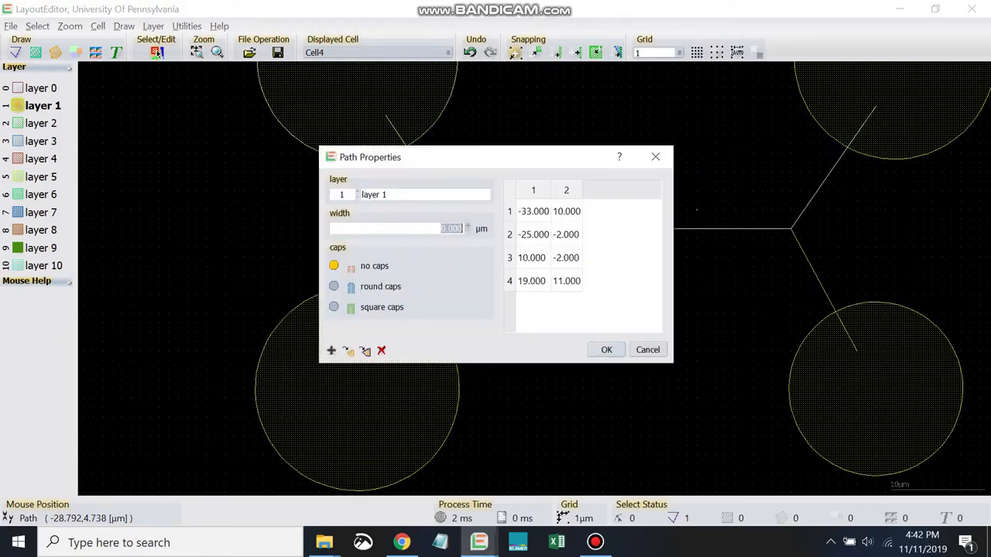
text(2)
key(Return)
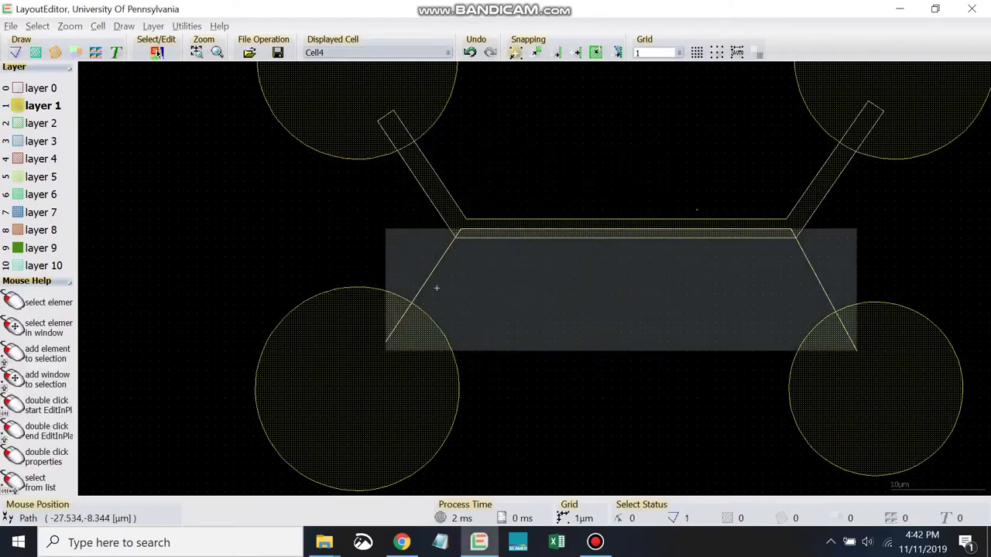
Give the path joining the two lower circles the same 2 µm width as the upper path
right_click(437, 287)
click(472, 297)
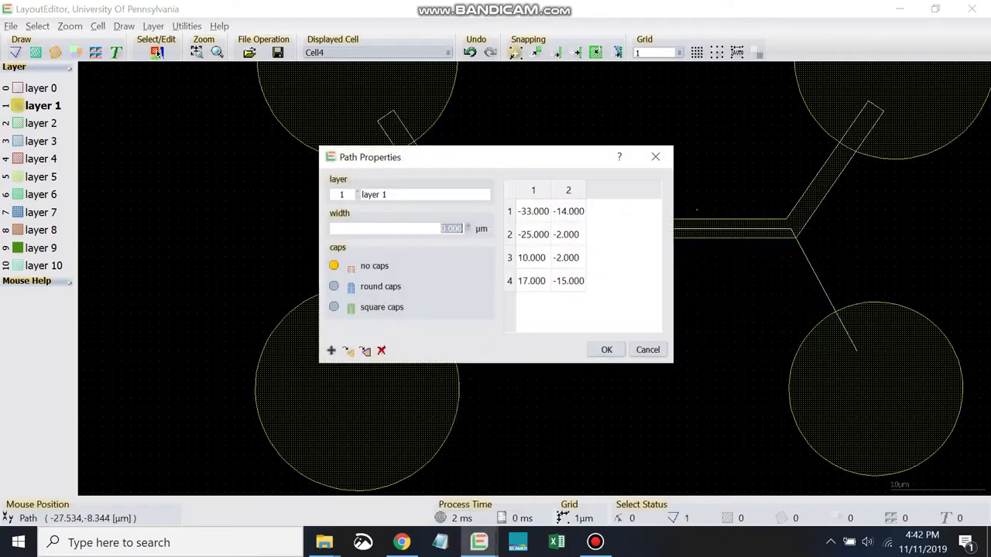
key(Return)
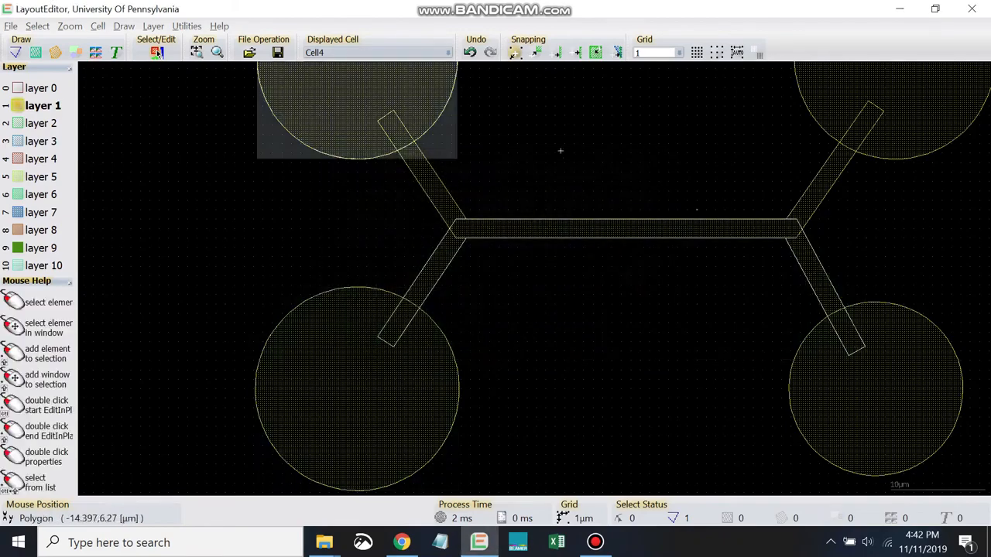
scroll(503, 317, down, 1)
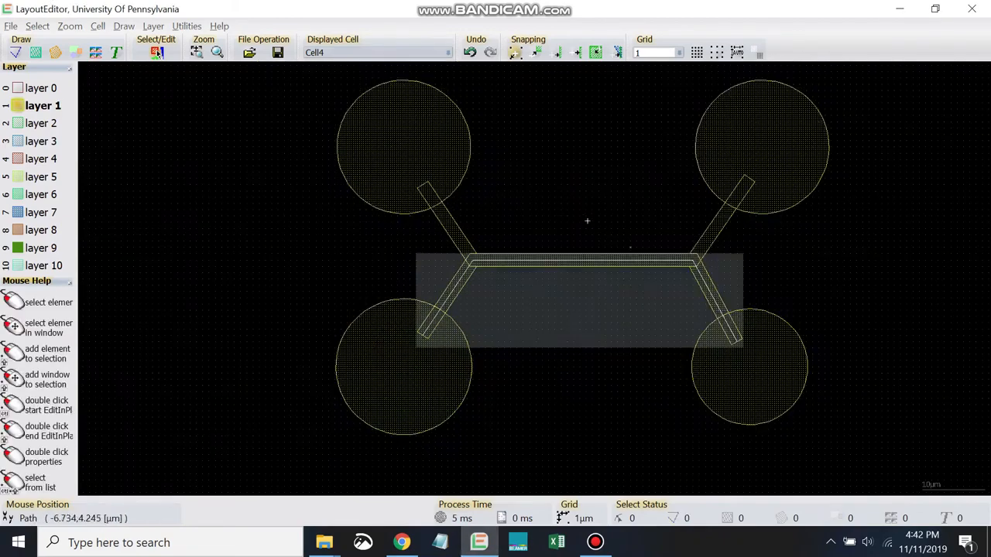
scroll(588, 221, up, 1)
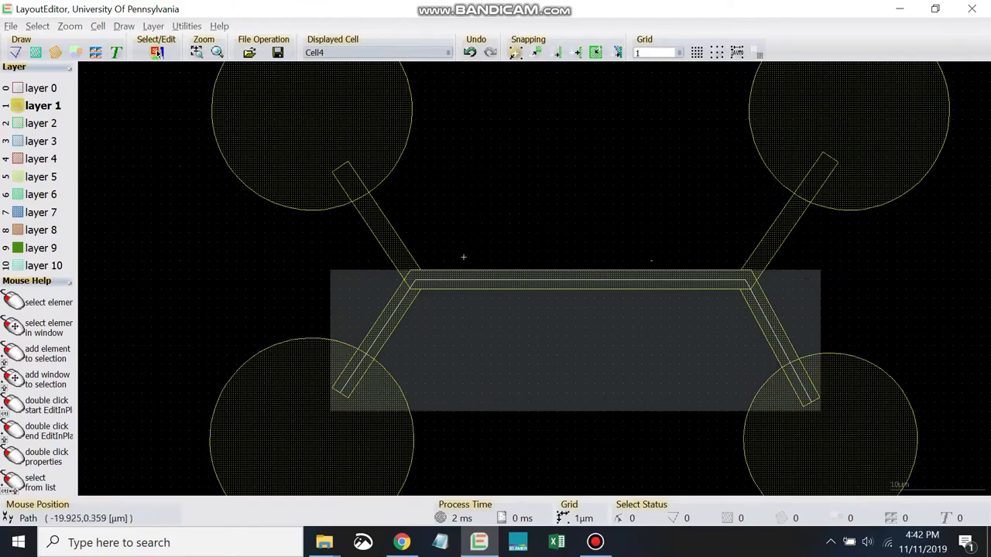
Delete all four circles and both connecting paths from Cell4
scroll(468, 251, down, 1)
scroll(475, 243, down, 1)
drag(299, 125, 747, 415)
key(Delete)
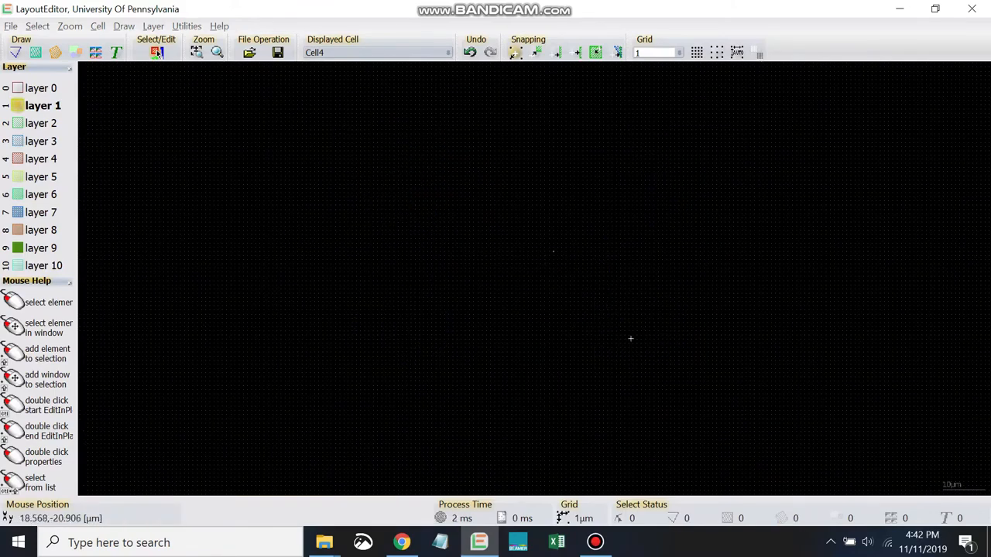
Start a path on layer 1 at (-50, -3) µm and zigzag it rightwards to a fifteenth point at (94, -20) µm
scroll(587, 197, up, 1)
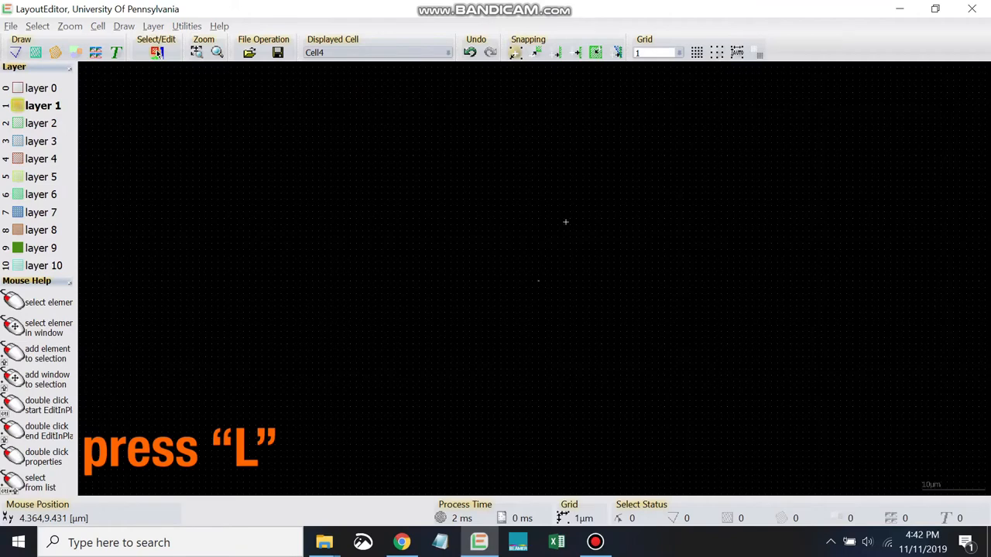
key(l)
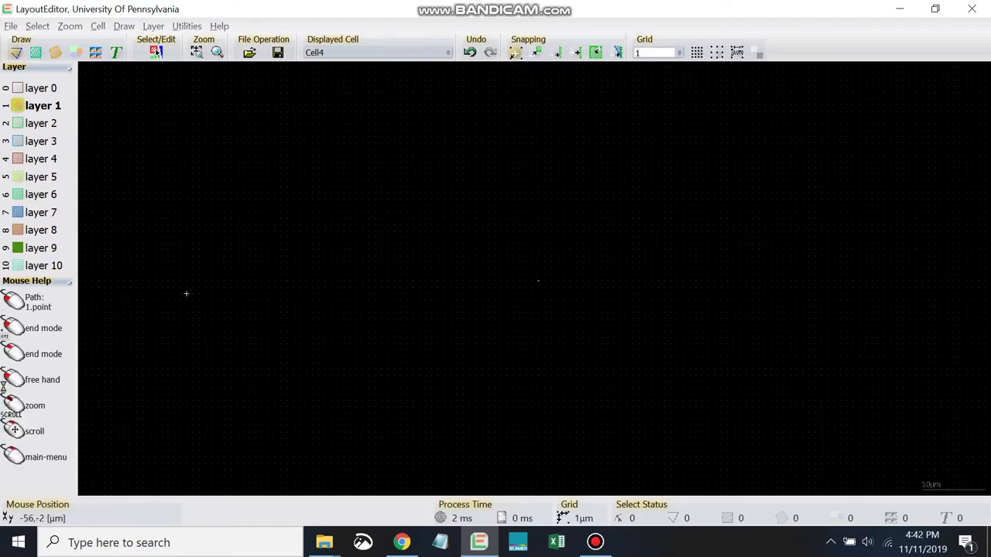
click(225, 300)
click(274, 124)
click(312, 316)
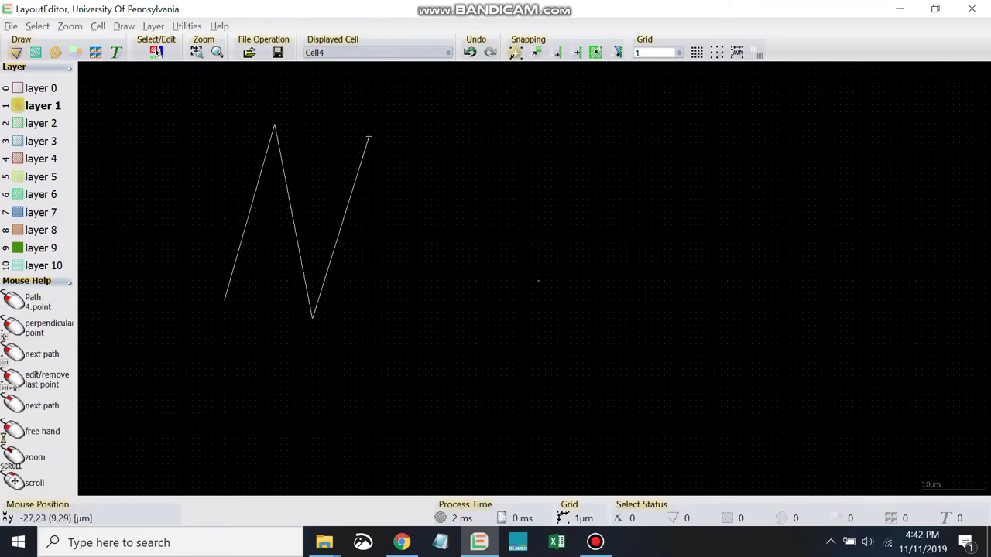
click(368, 138)
click(406, 324)
click(476, 124)
click(513, 331)
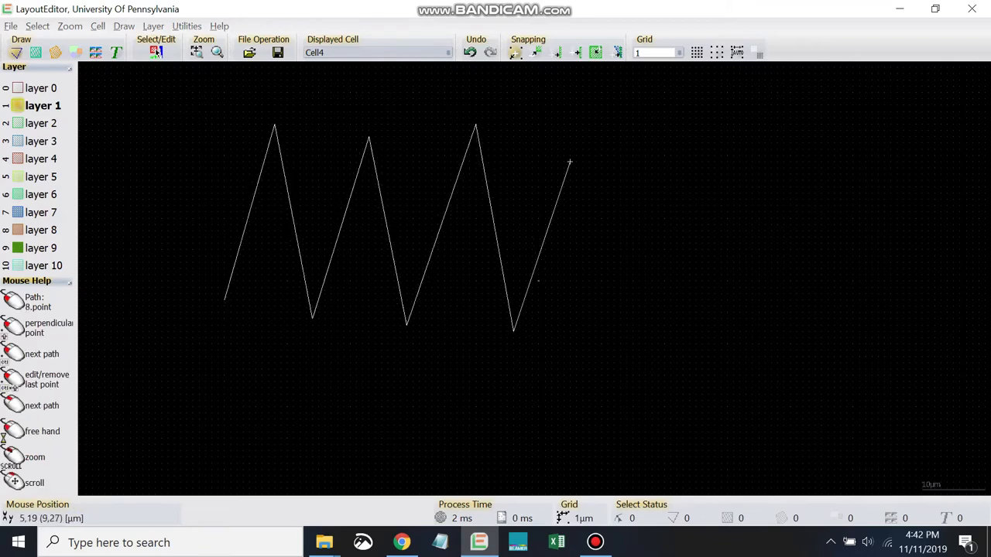
click(575, 134)
click(670, 348)
scroll(194, 175, down, 1)
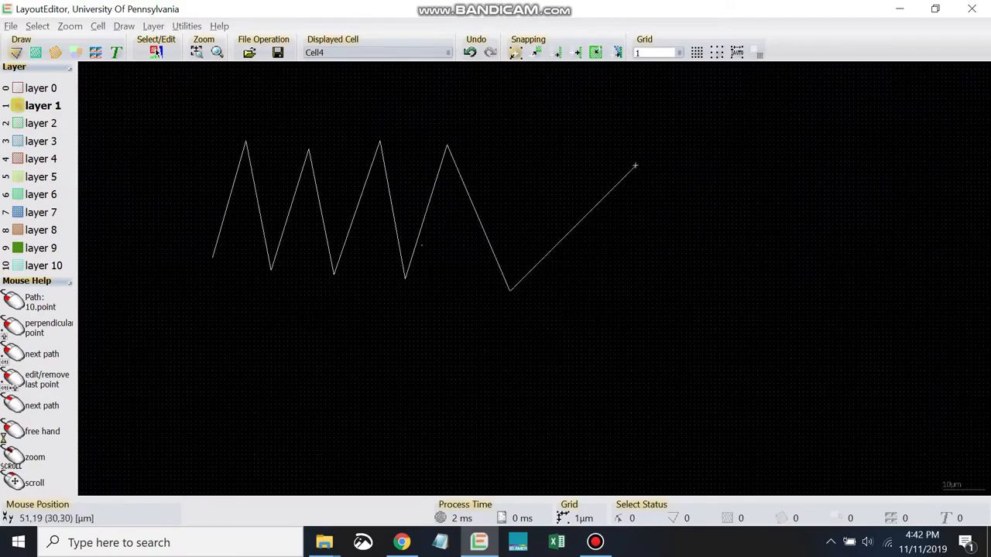
click(577, 155)
click(606, 302)
click(652, 162)
click(719, 316)
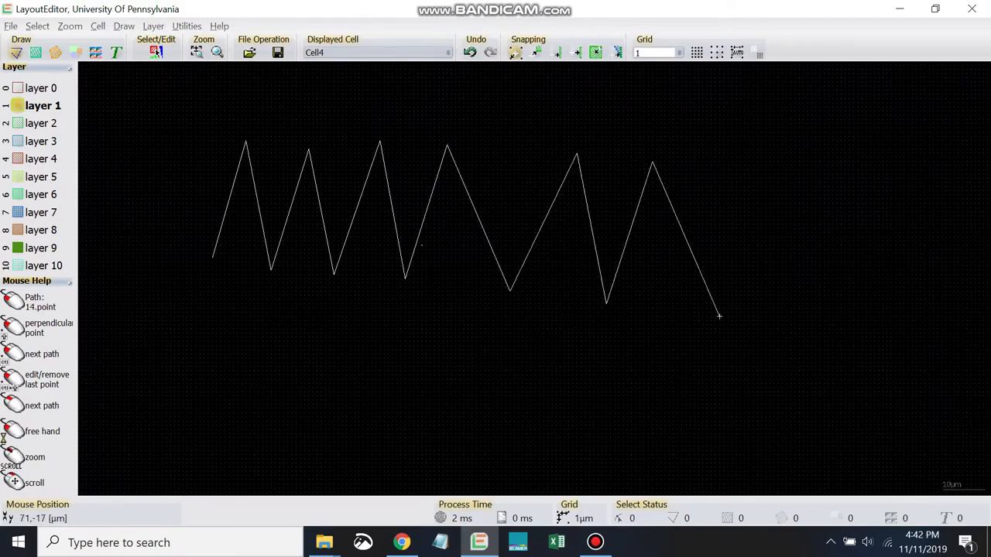
click(757, 167)
click(815, 329)
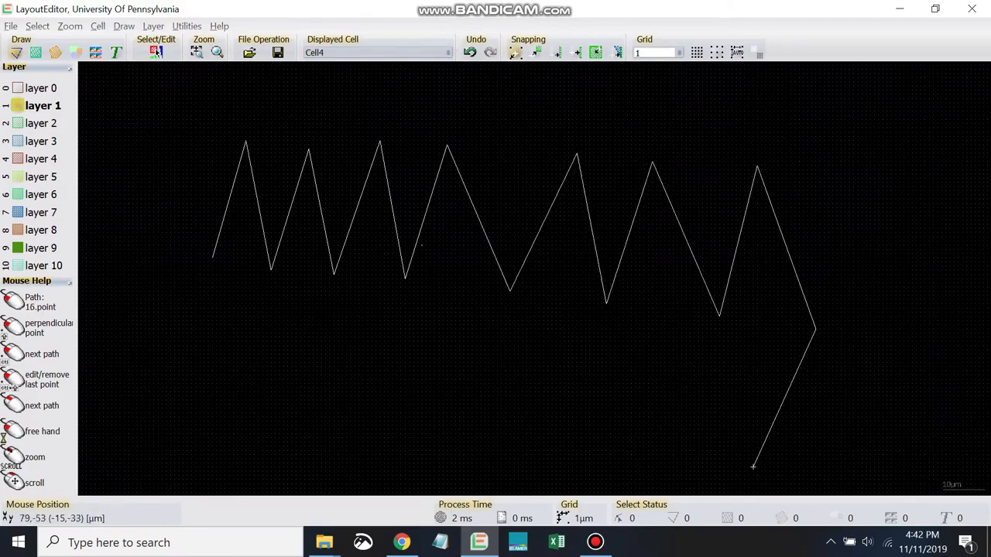
Turn the path back below its first row and zigzag it leftwards with 13 more points, from (79, -53) to (-64, -45) µm
click(752, 467)
click(681, 334)
click(627, 478)
click(548, 349)
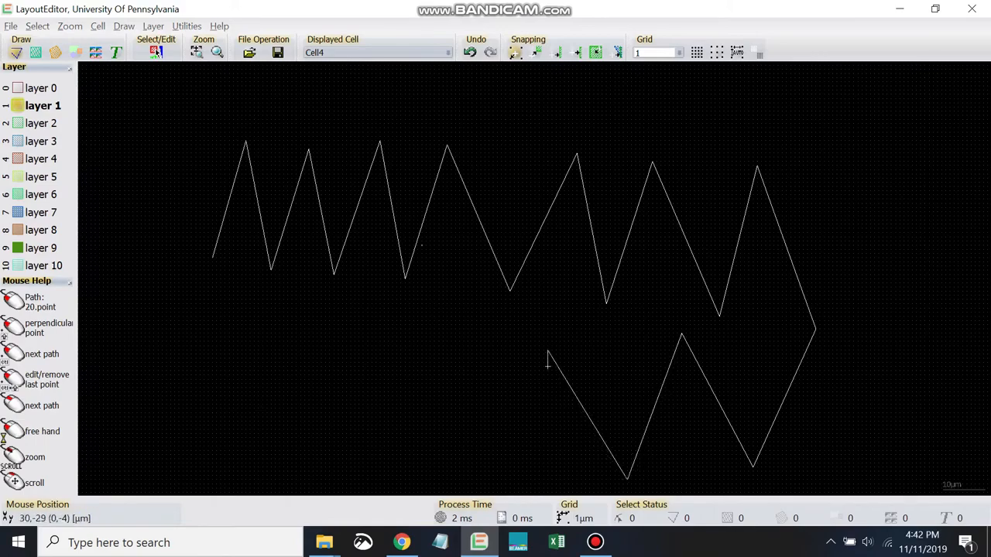
click(505, 467)
click(472, 342)
click(426, 467)
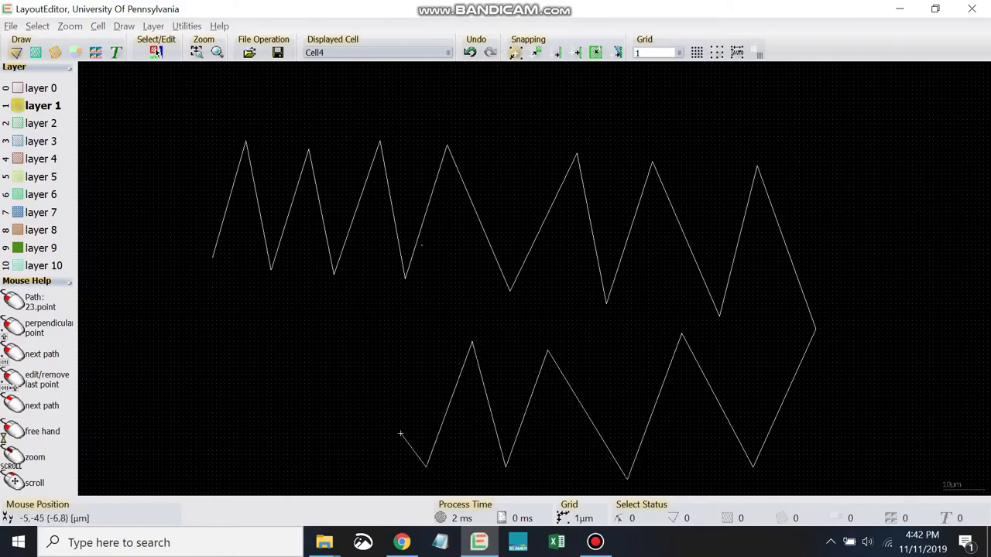
click(367, 327)
click(354, 454)
click(274, 317)
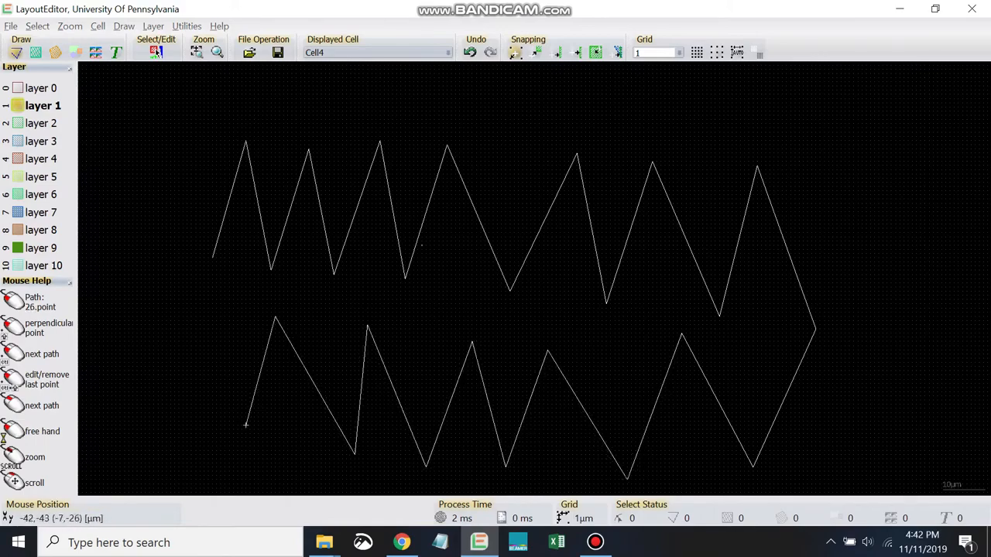
click(233, 449)
click(212, 331)
click(153, 433)
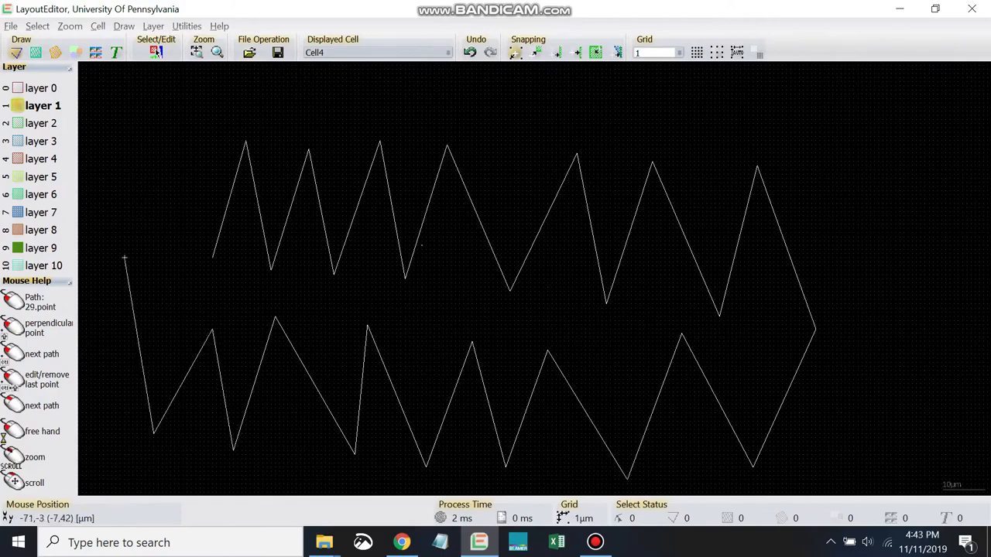
Continue the path up its left side through about (-71, 3), finish it at (-62, 21) µm and leave path drawing
click(124, 232)
click(163, 158)
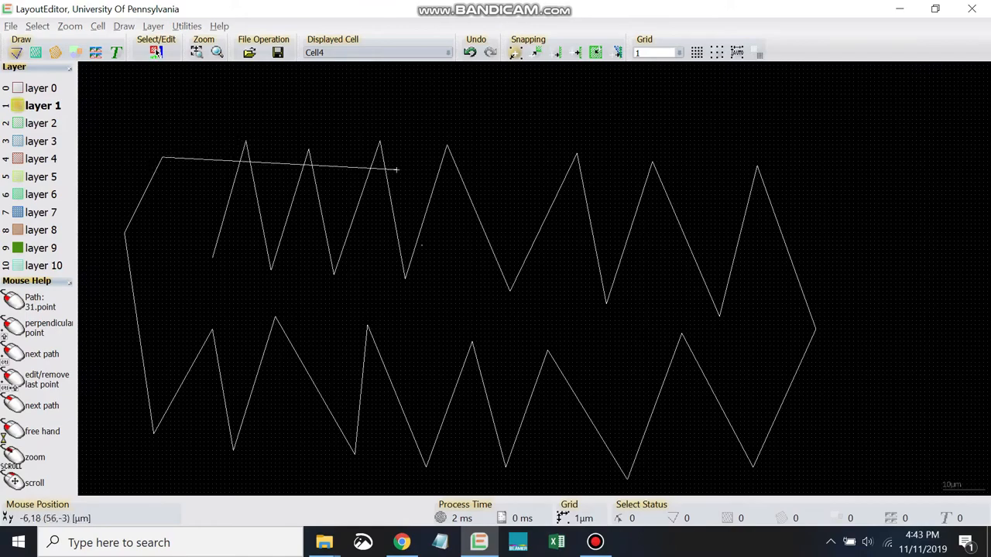
scroll(415, 141, down, 1)
scroll(329, 118, up, 1)
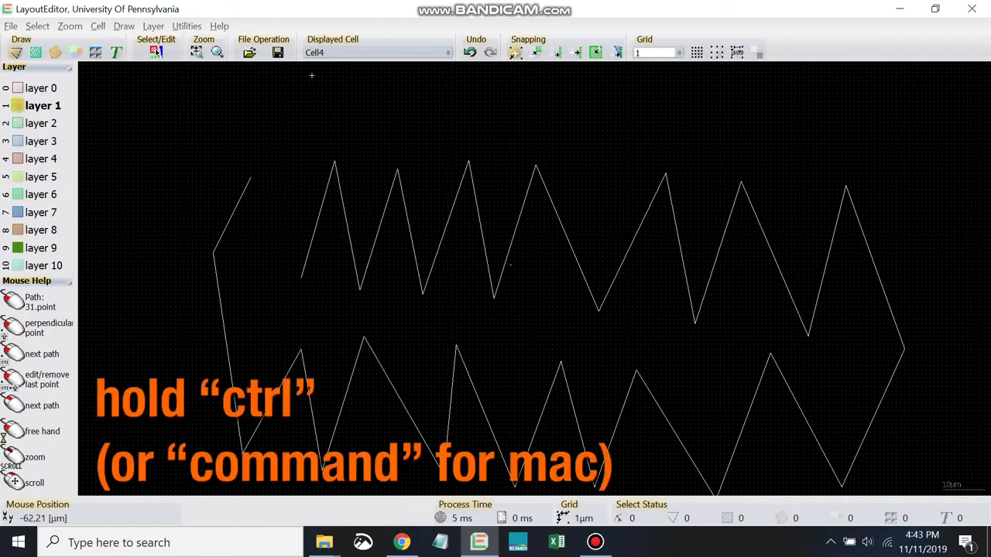
ctrl+click(259, 113)
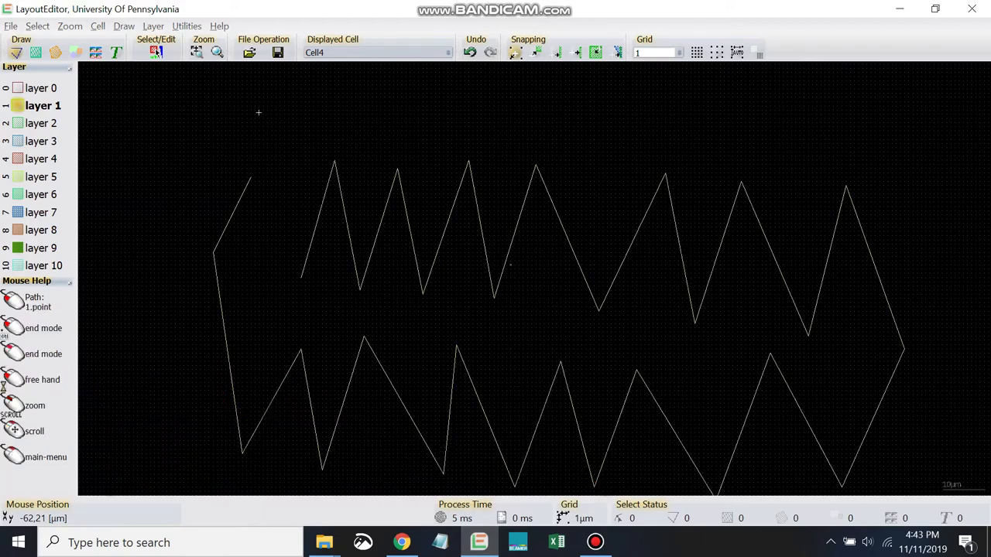
scroll(231, 138, down, 1)
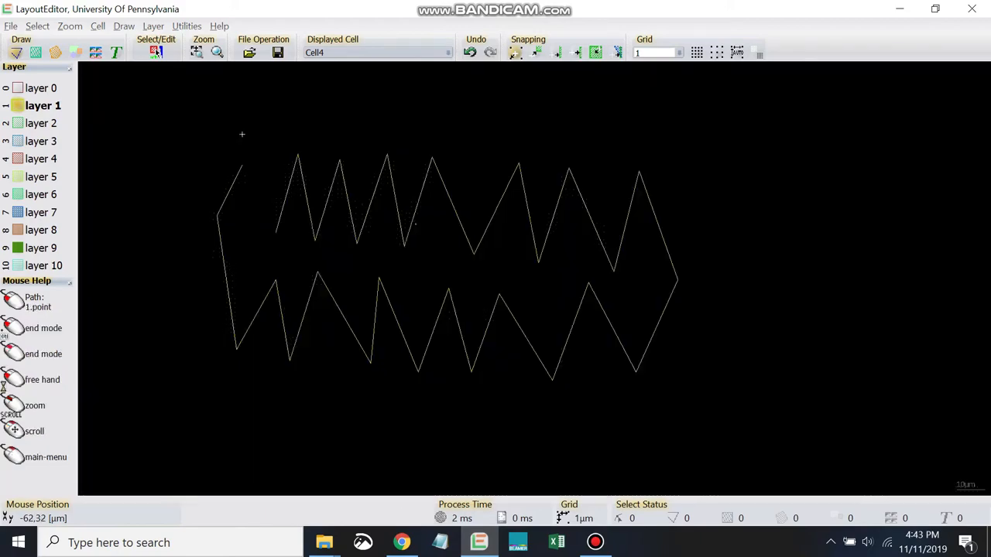
scroll(245, 132, up, 1)
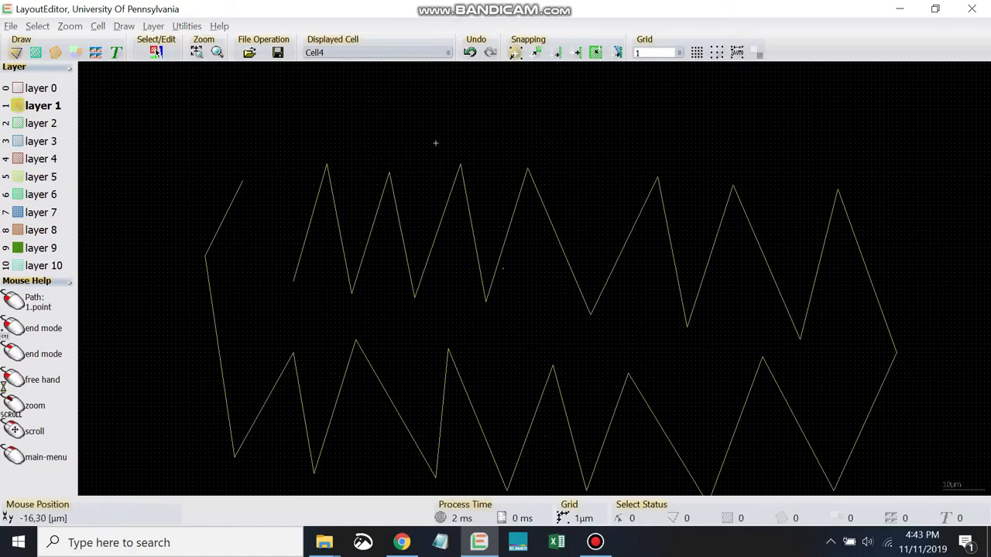
right_click(456, 239)
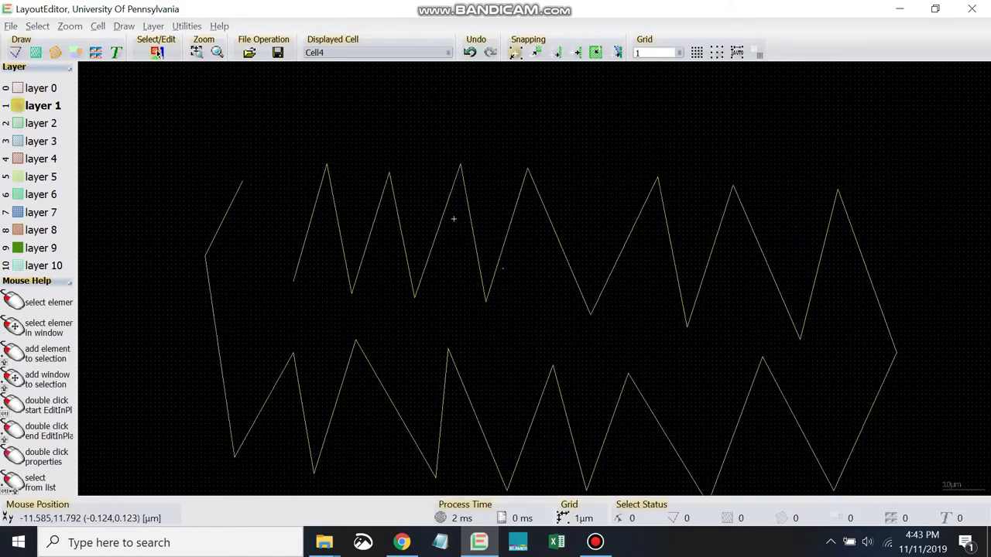
Set the width of the long zigzag path to 2 µm
click(454, 219)
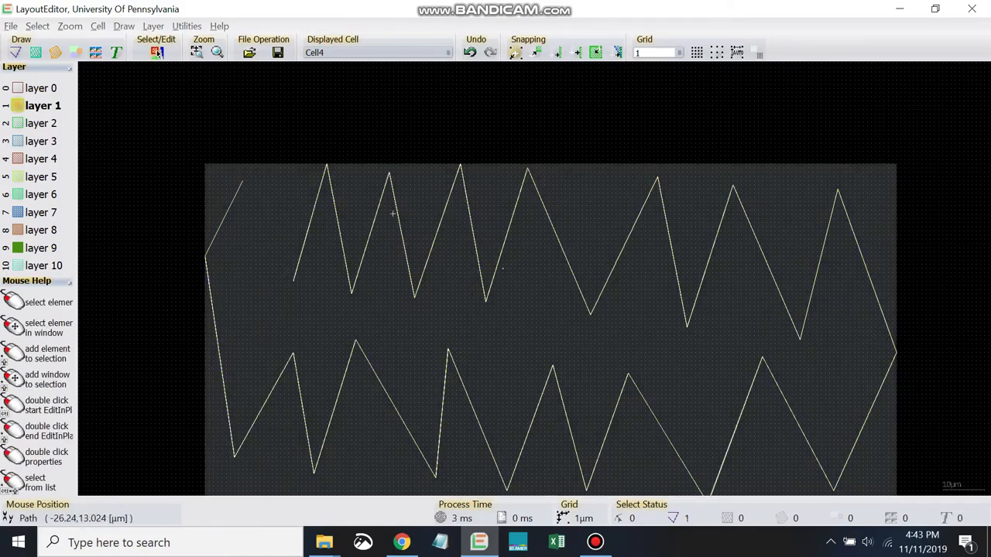
right_click(393, 214)
click(404, 221)
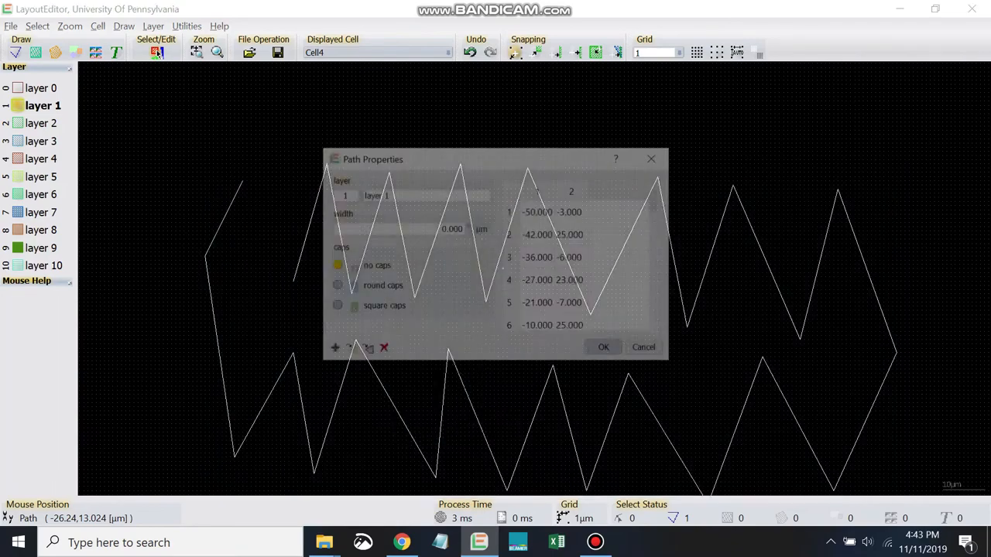
double_click(451, 229)
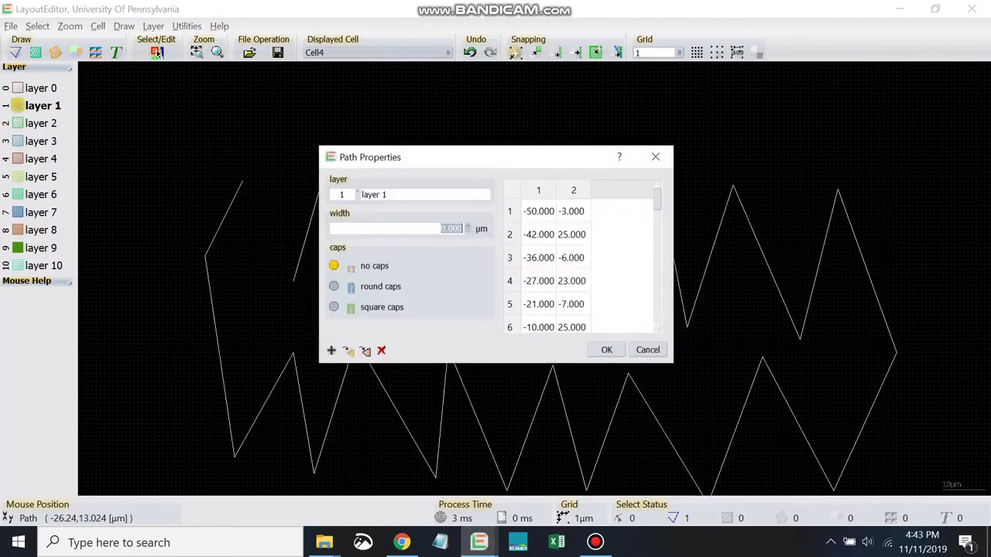
text(1)
key(Return)
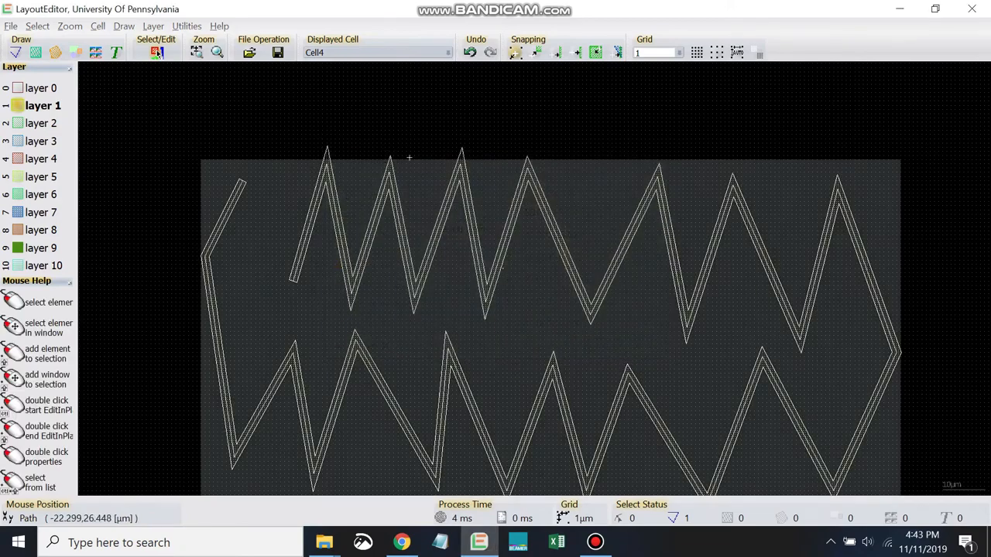
scroll(409, 157, down, 1)
click(564, 260)
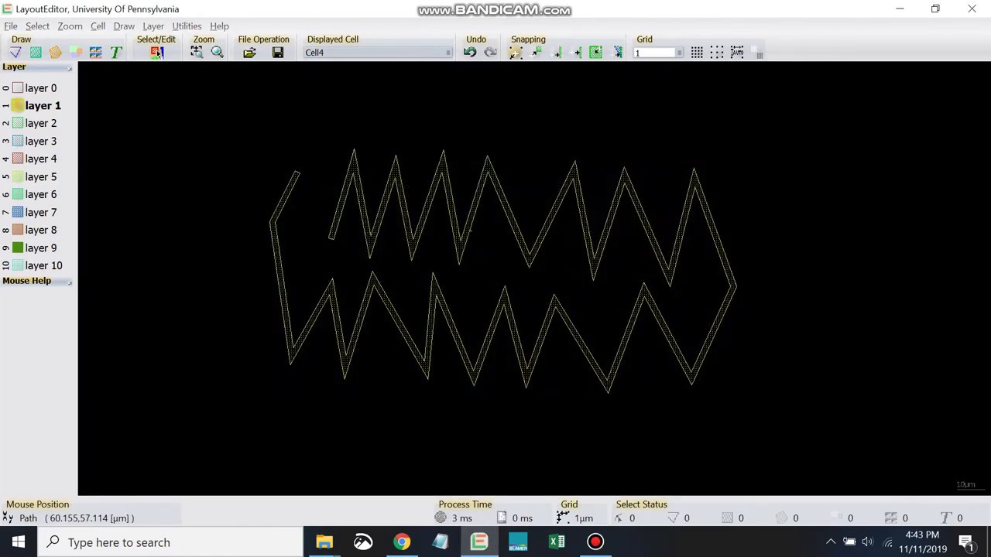
scroll(587, 63, up, 1)
scroll(504, 74, down, 1)
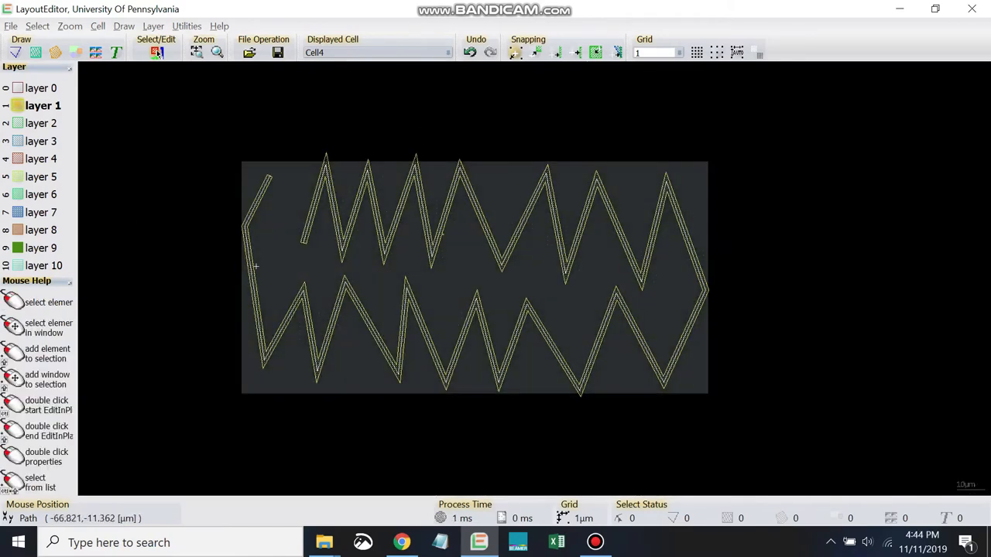
scroll(193, 208, down, 1)
scroll(213, 205, up, 1)
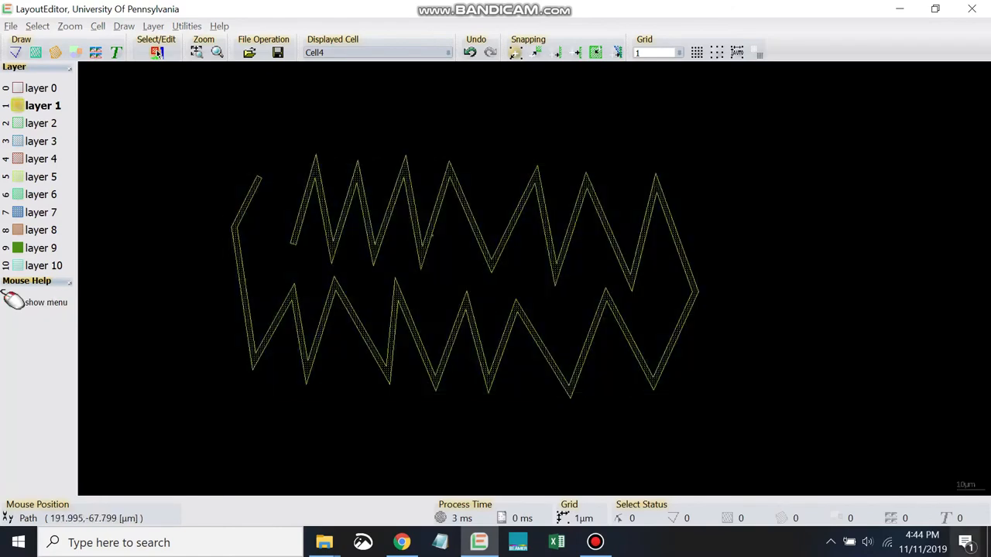
Start a second path on layer 1, right of the first, at (126, -11) µm and zigzag it rightwards to a ninth point at about (267, -24)
scroll(375, 216, down, 1)
scroll(602, 247, up, 1)
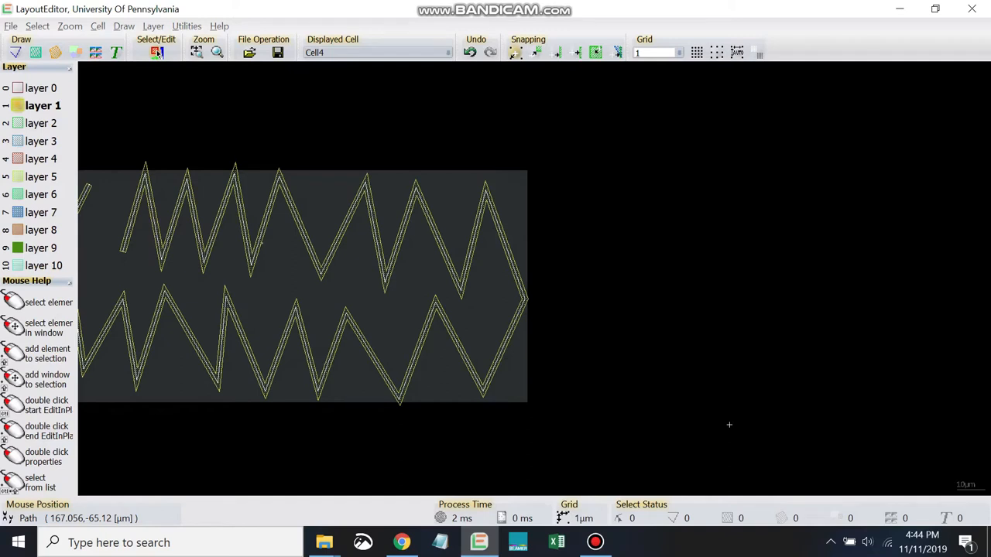
key(p)
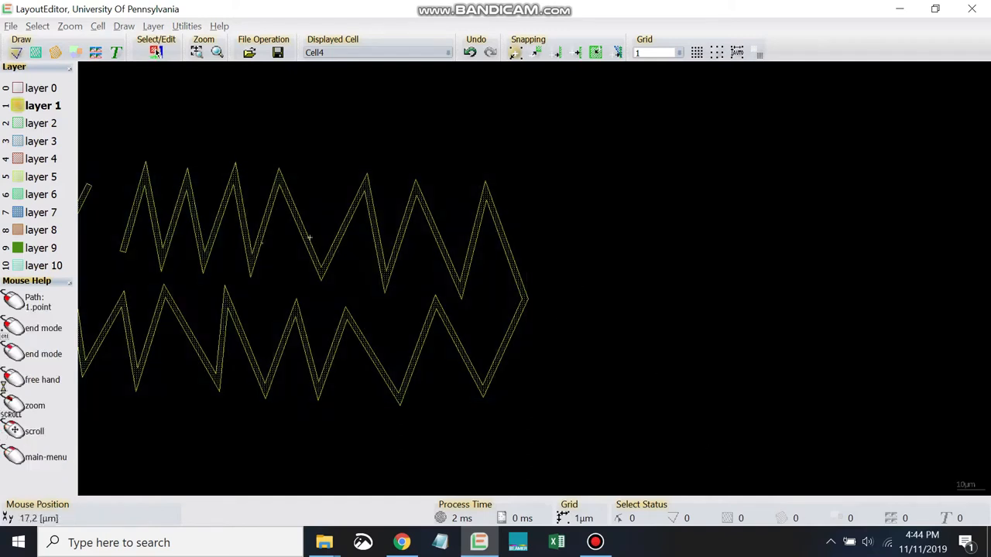
scroll(314, 245, down, 1)
scroll(581, 237, up, 1)
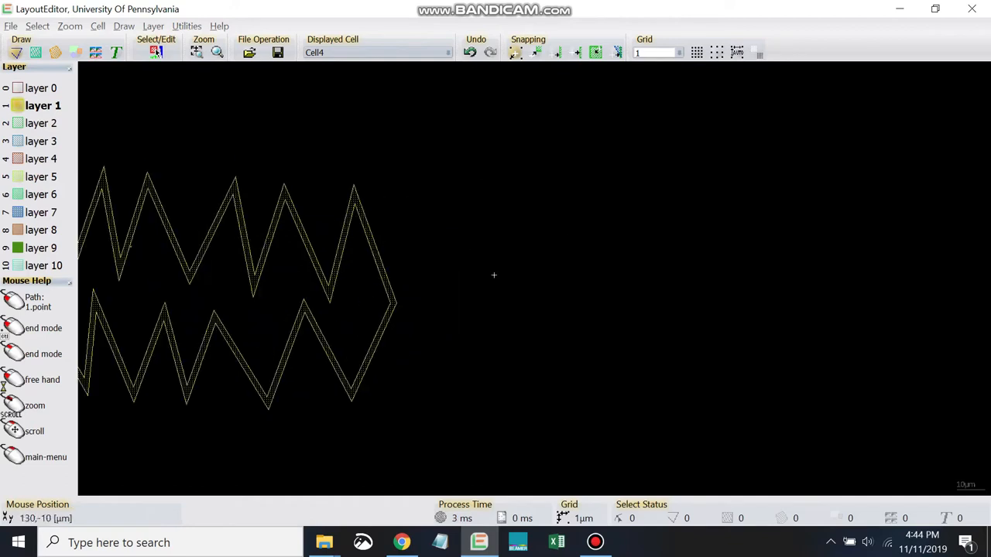
click(482, 277)
click(539, 164)
click(586, 286)
click(608, 168)
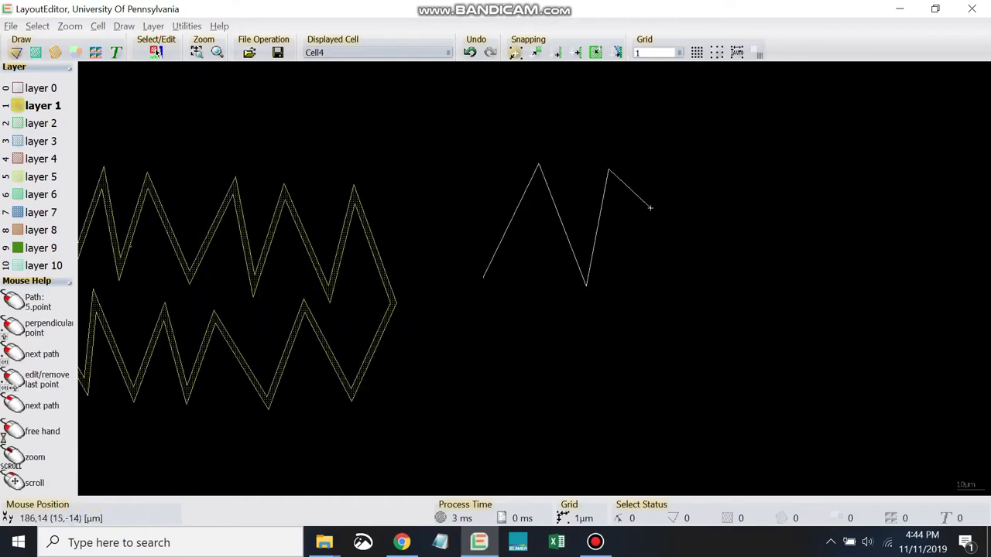
click(662, 300)
click(703, 156)
click(754, 301)
click(784, 151)
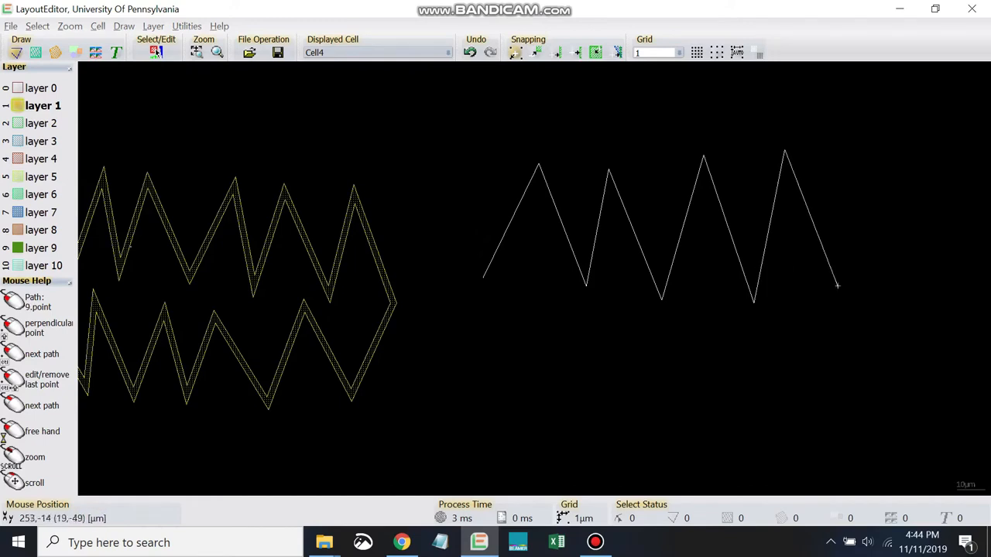
click(878, 314)
Turn the path back below its first row and zigzag it leftwards with four points, from (232, -75) to (178, -34) µm
click(778, 455)
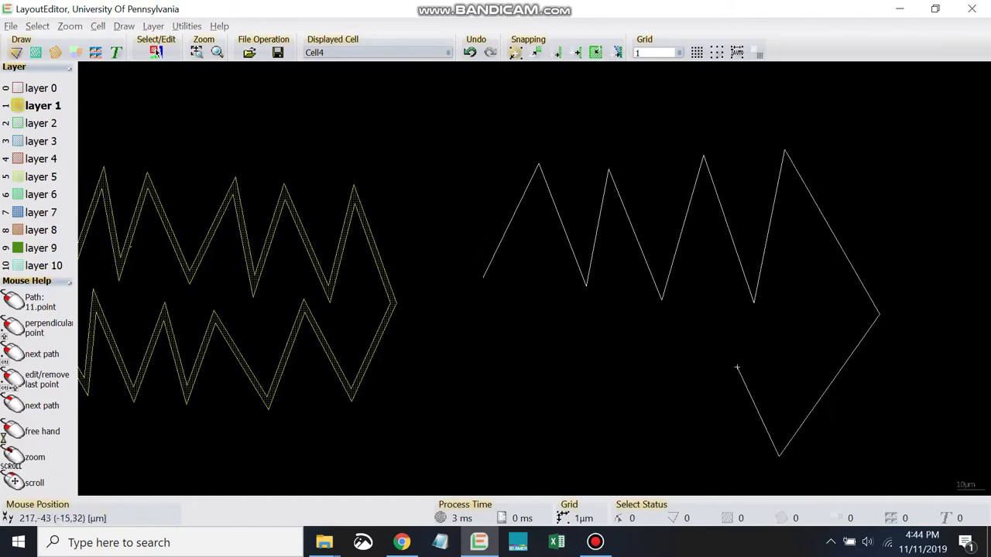
click(722, 323)
click(695, 447)
click(628, 342)
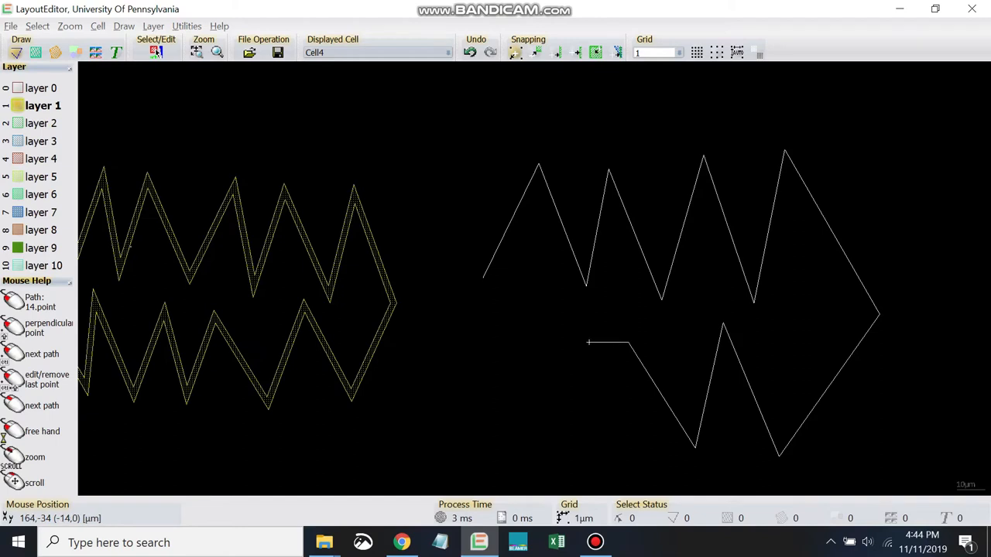
Continue the path with horizontal and vertical segments through (151, -34) and (189, -86) µm, stepping left and back up to (135, -56) µm
click(553, 342)
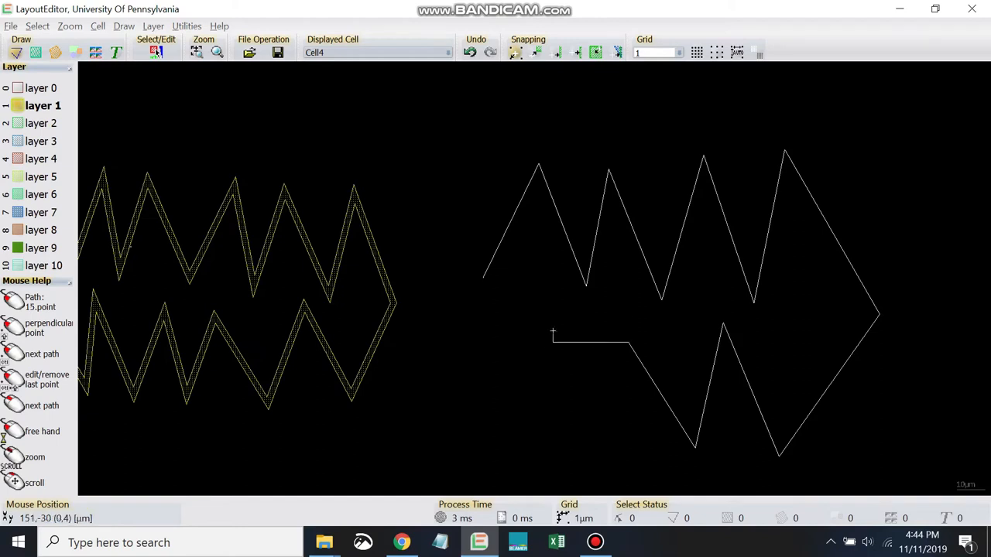
click(552, 442)
click(659, 442)
click(659, 487)
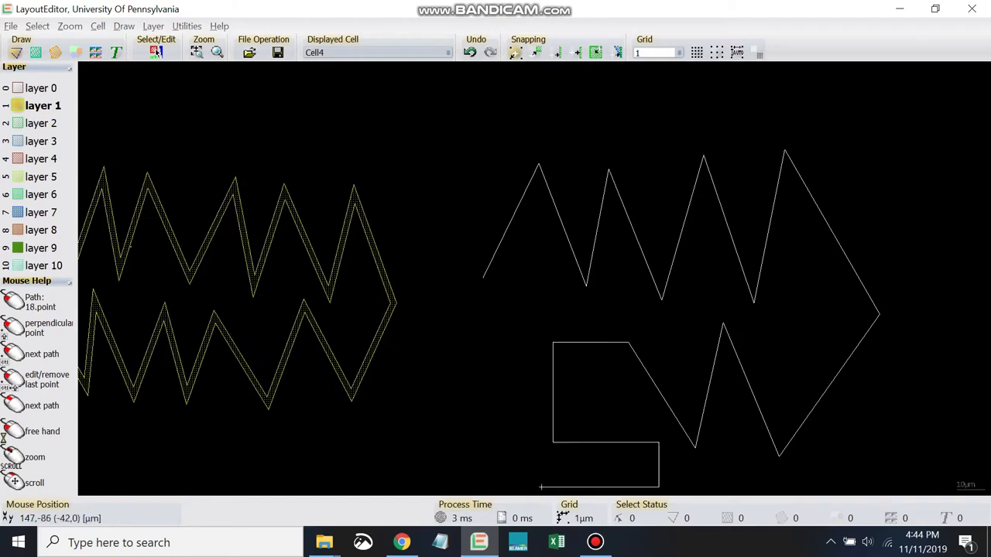
click(468, 487)
click(469, 403)
click(507, 403)
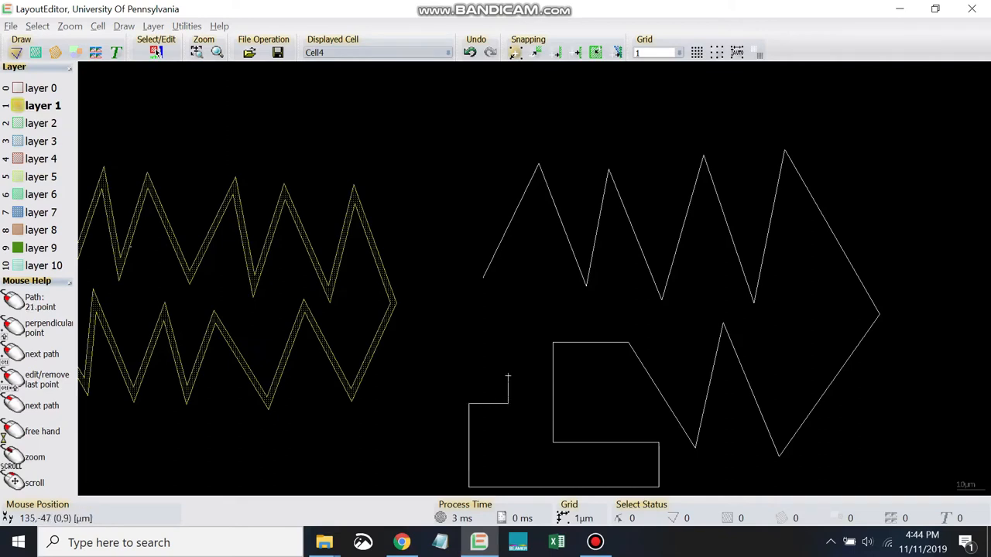
Extend the path at right angles up and left to (112, -40), down to (92, -79), and back up to about (107, -47) µm
click(508, 359)
click(442, 360)
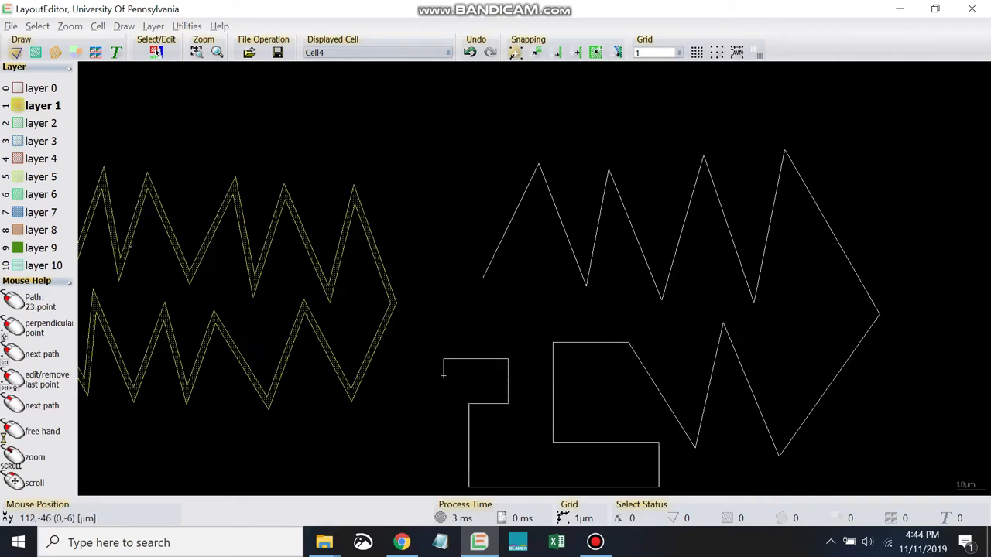
click(443, 467)
click(387, 467)
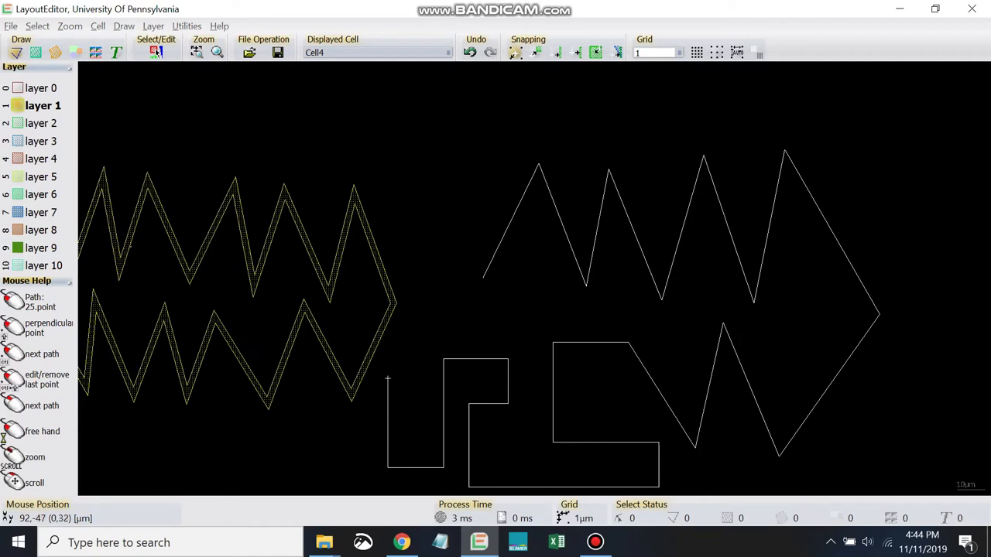
click(387, 378)
click(430, 378)
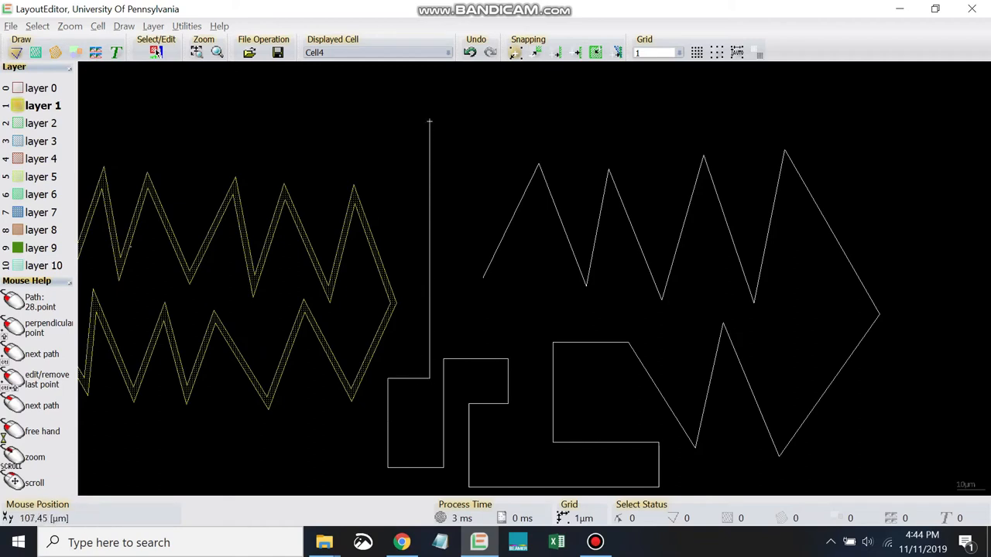
Run the path up to (107, 45) µm, step it rightwards above the zigzag to (177, 35) µm, and leave path drawing
click(429, 122)
click(541, 121)
click(541, 149)
click(625, 150)
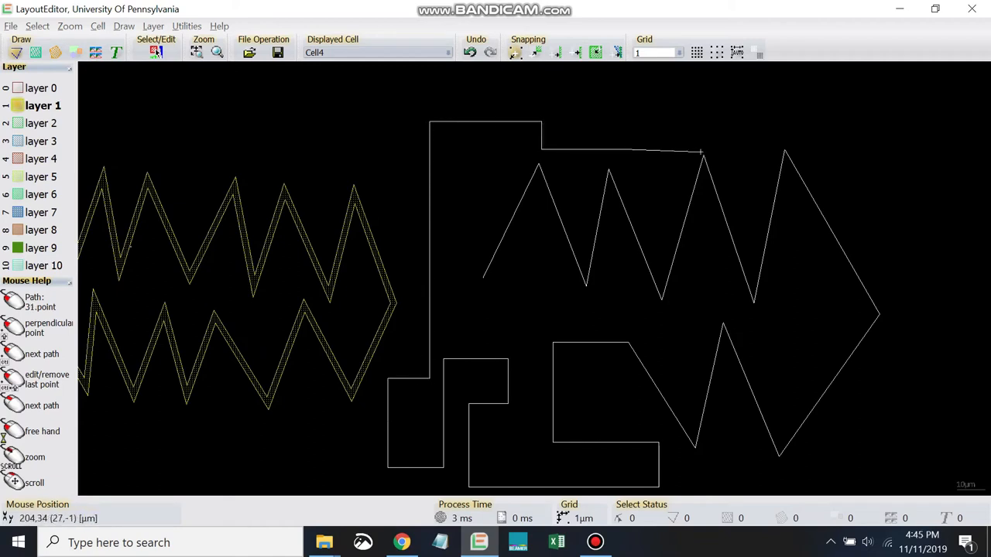
right_click(719, 93)
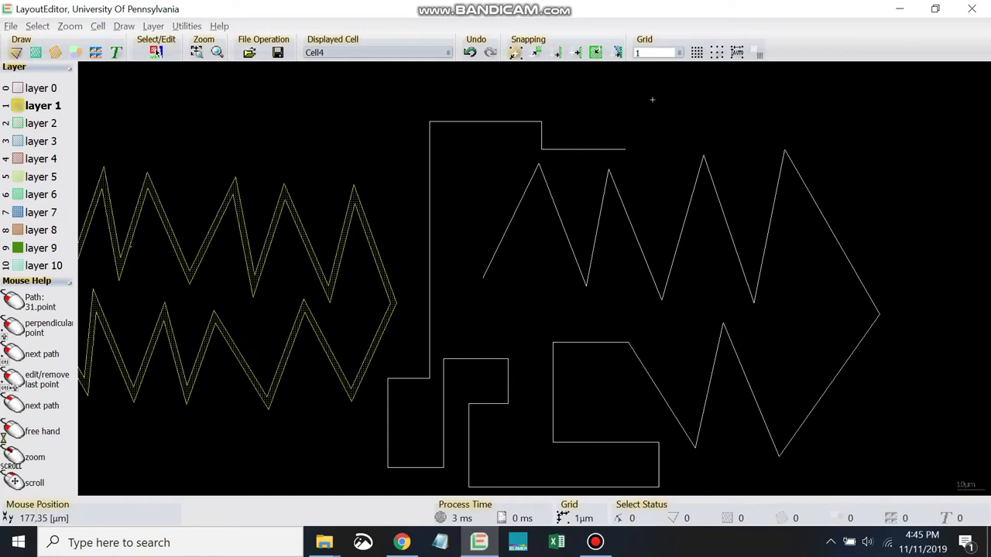
right_click(669, 323)
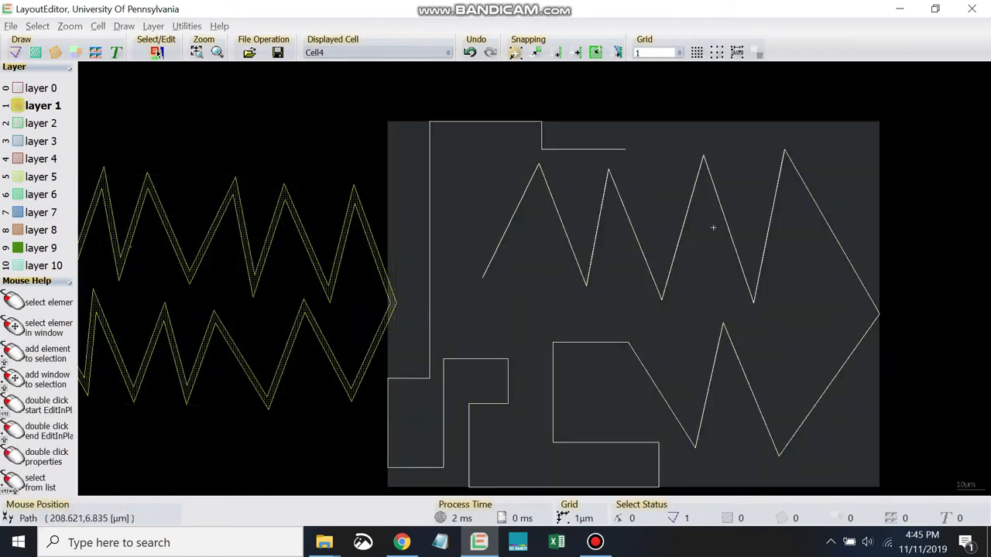
Set the width of the new zigzag and right-angled path to 2 µm and clear the selection
right_click(712, 226)
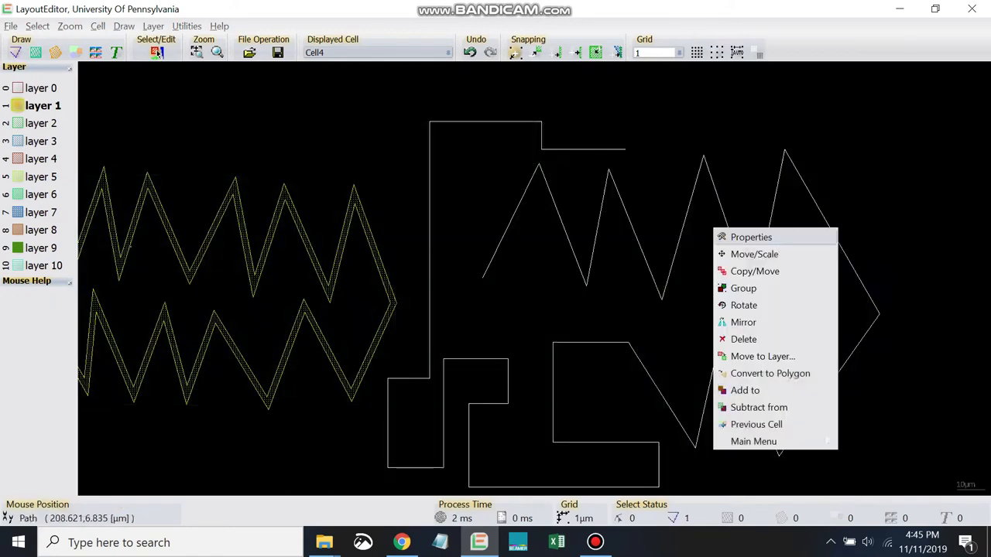
click(747, 237)
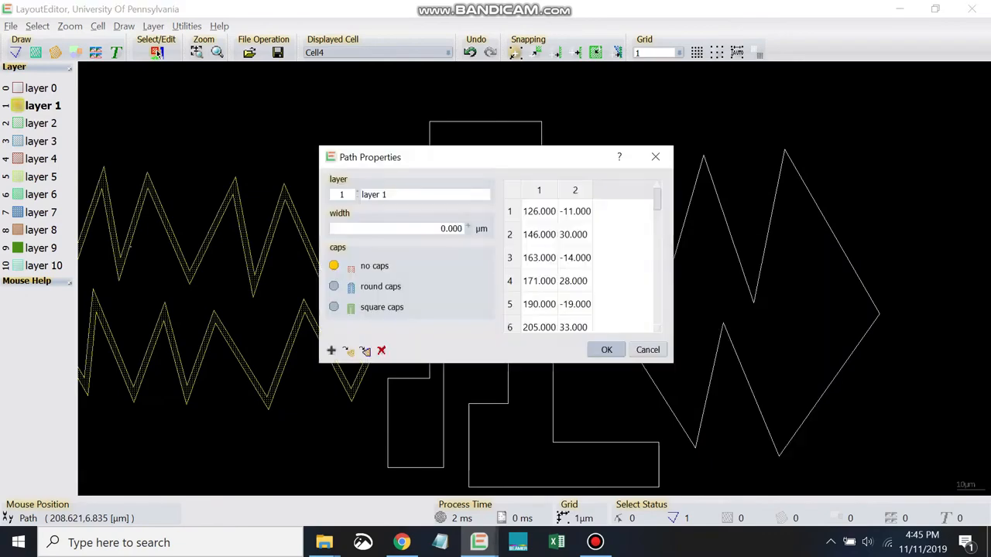
double_click(452, 229)
text(2)
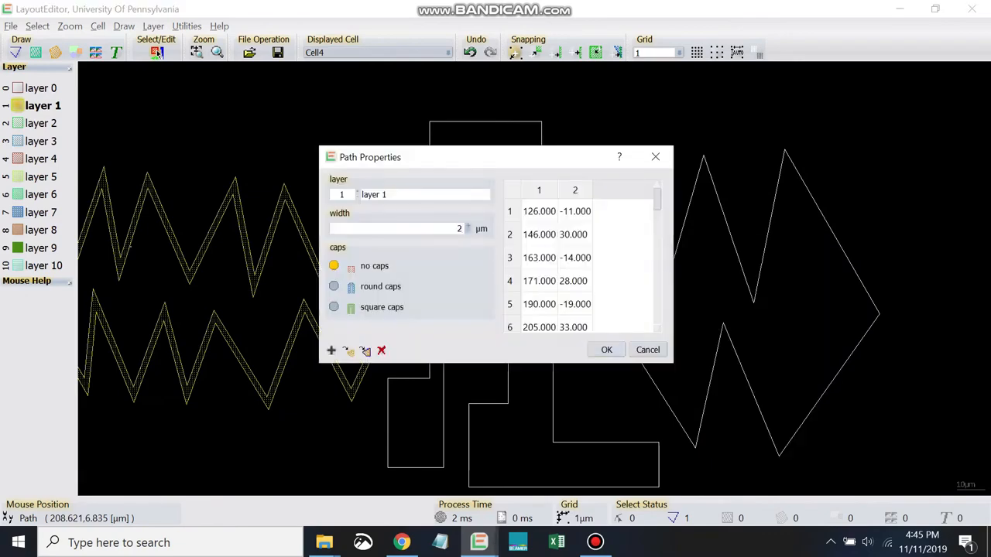
key(Return)
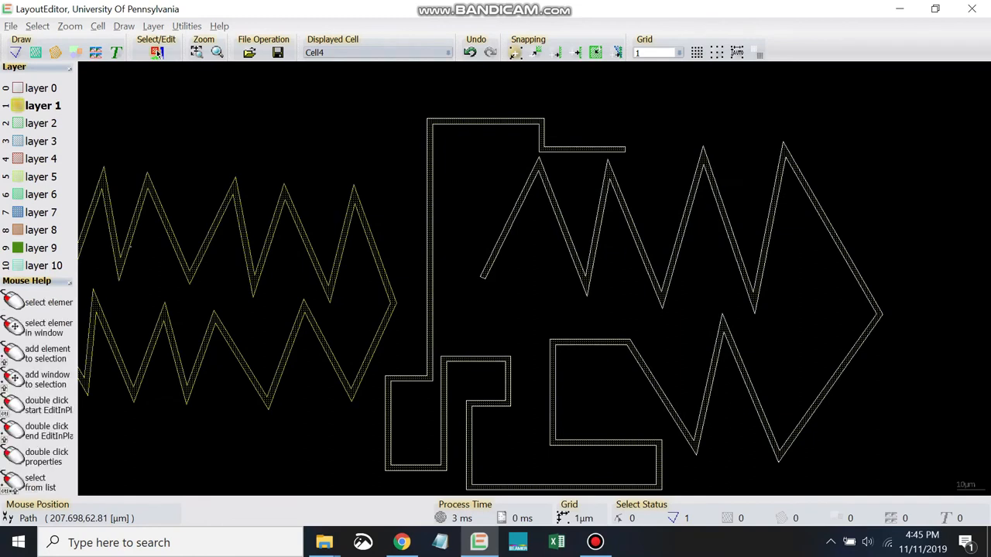
click(895, 101)
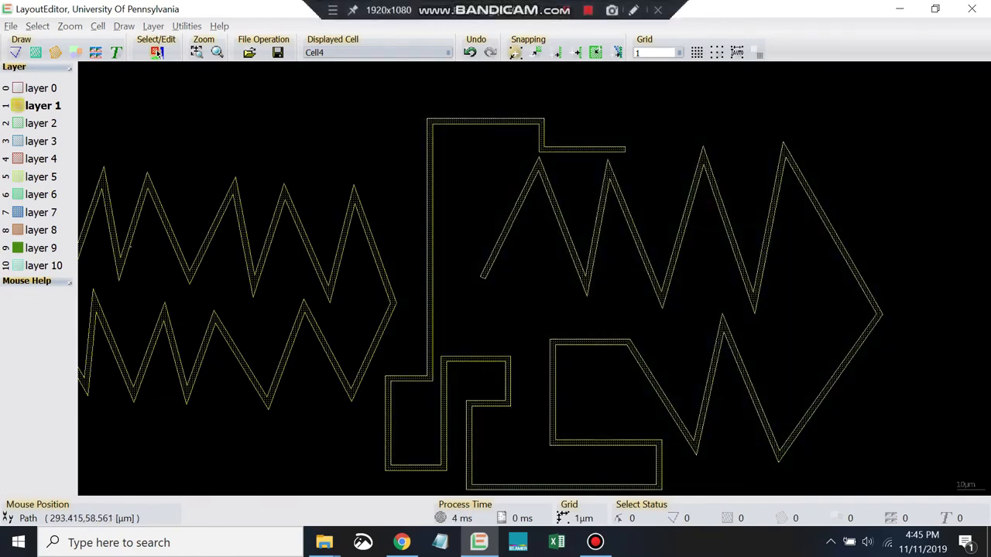
Create a new cell and name it Cell5
scroll(587, 155, down, 1)
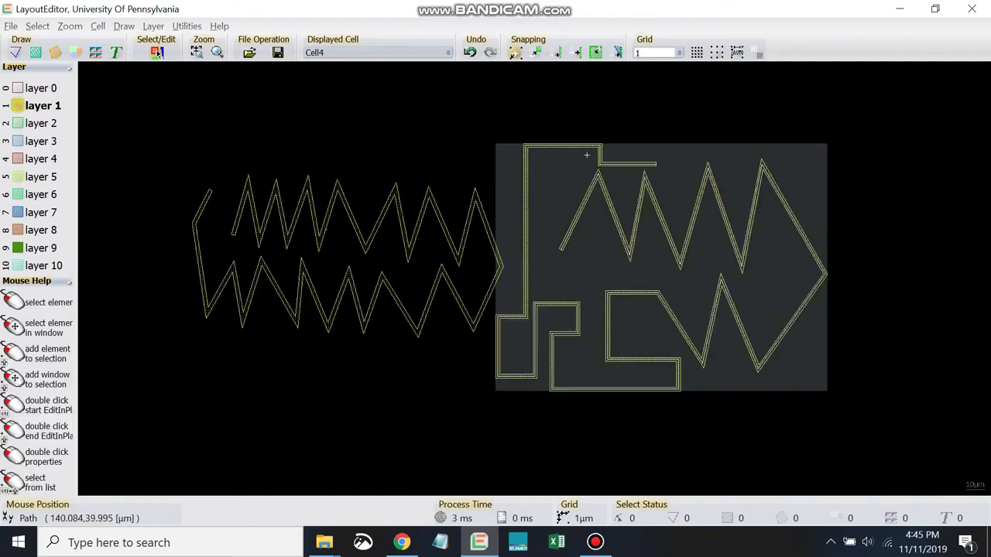
scroll(586, 155, up, 1)
right_click(338, 51)
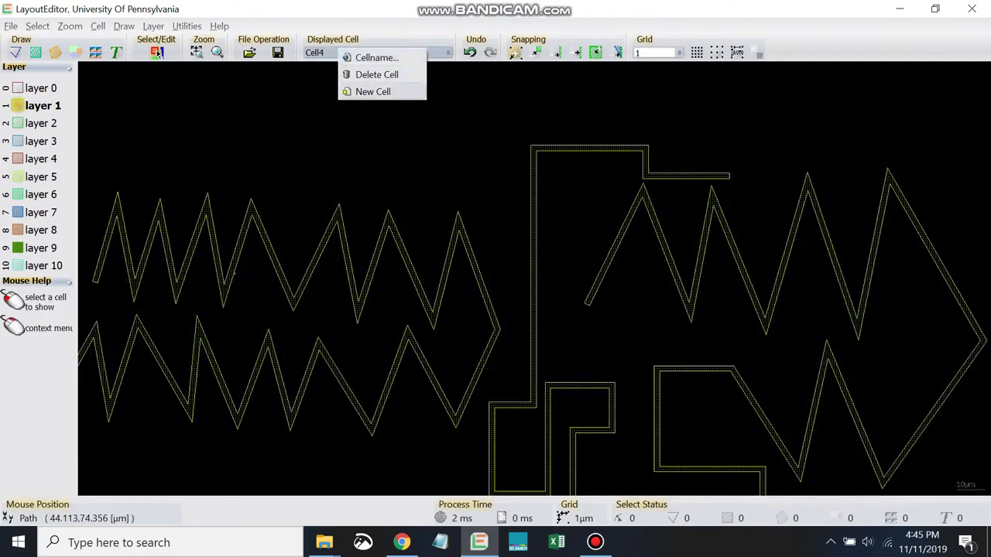
click(373, 91)
right_click(379, 54)
click(362, 109)
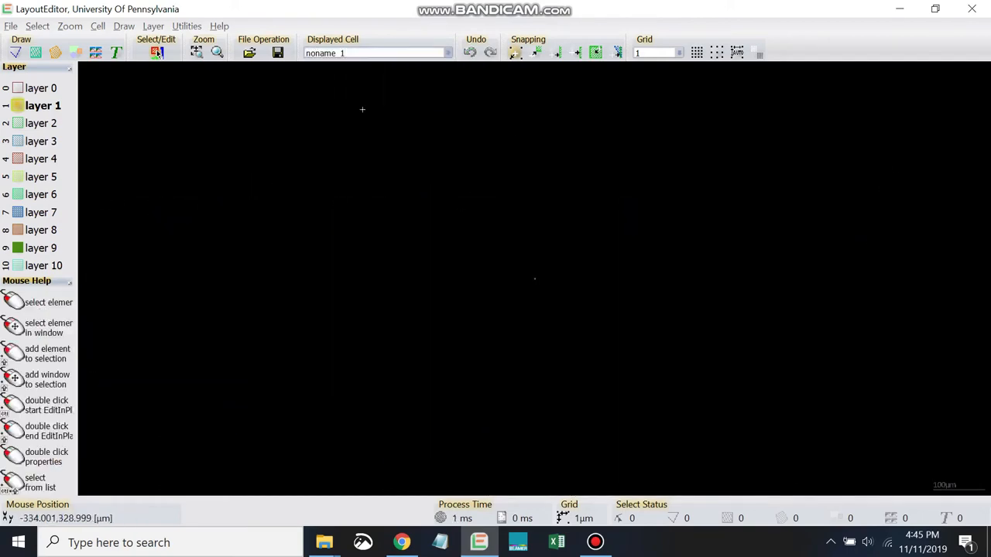
key(BackSpace)
key(BackSpace)
key(BackSpace)
key(BackSpace)
key(BackSpace)
key(BackSpace)
text(Cell5)
key(Return)
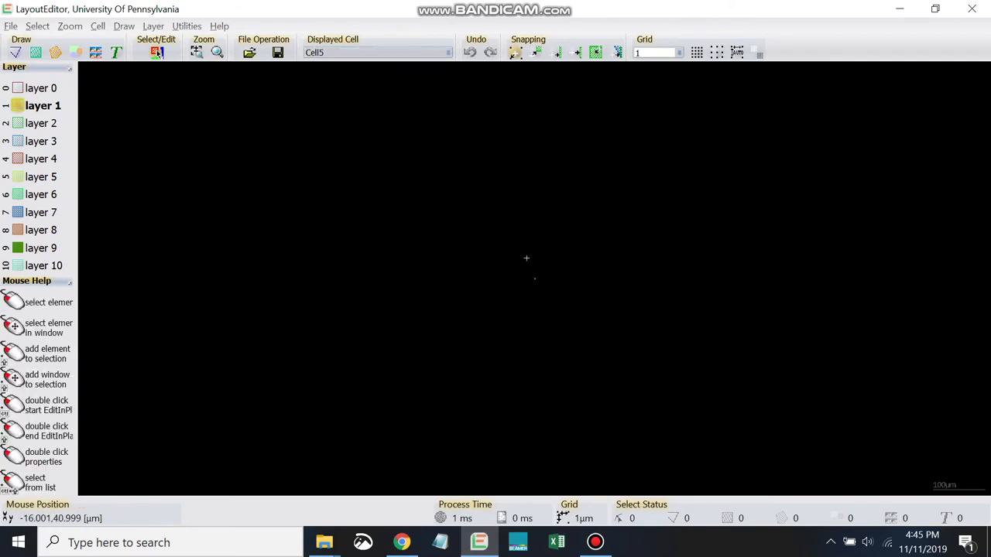
Start a polygon on layer 1 in Cell5 at (-40, 1) µm and zigzag it rightwards to a ninth point at (60, 0) µm
scroll(530, 263, up, 3)
scroll(522, 275, up, 3)
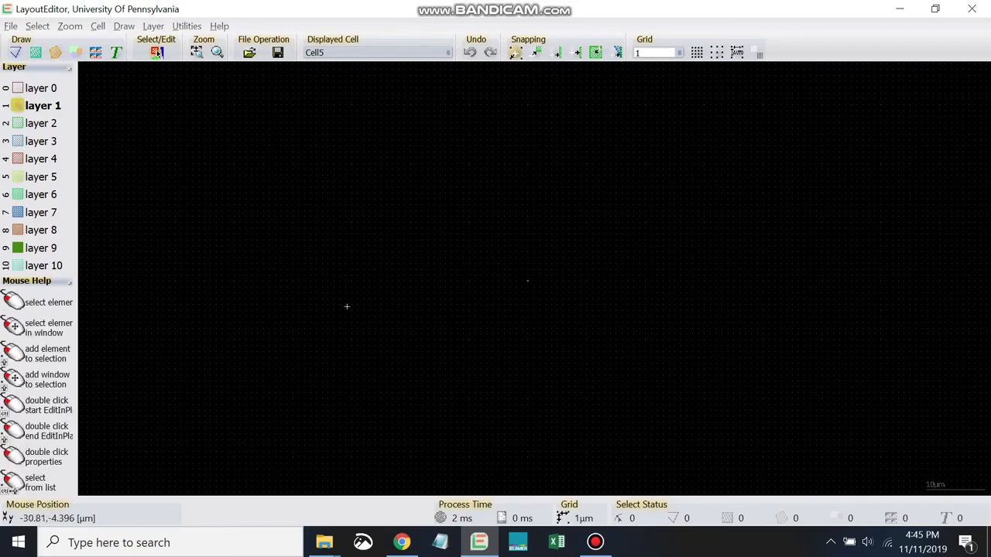
key(p)
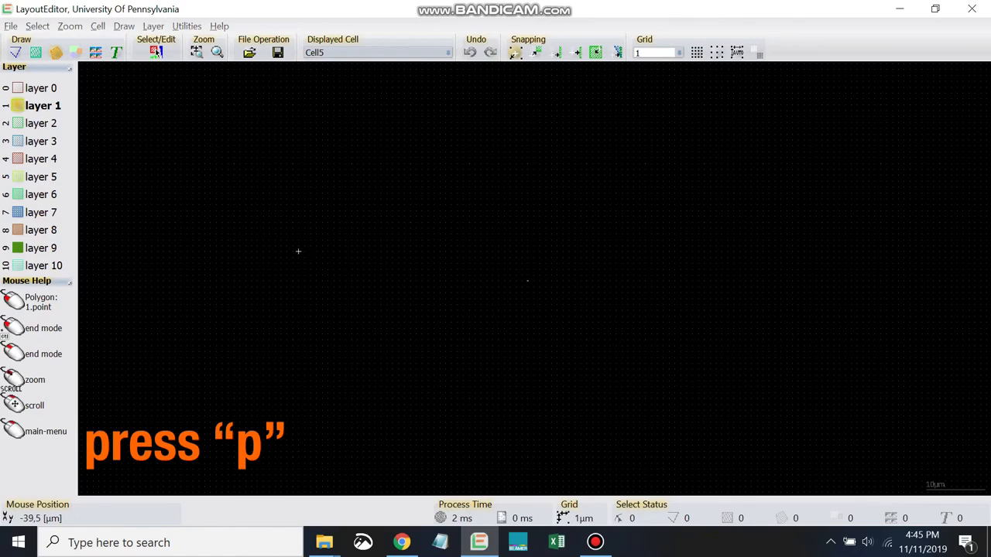
click(292, 275)
click(380, 117)
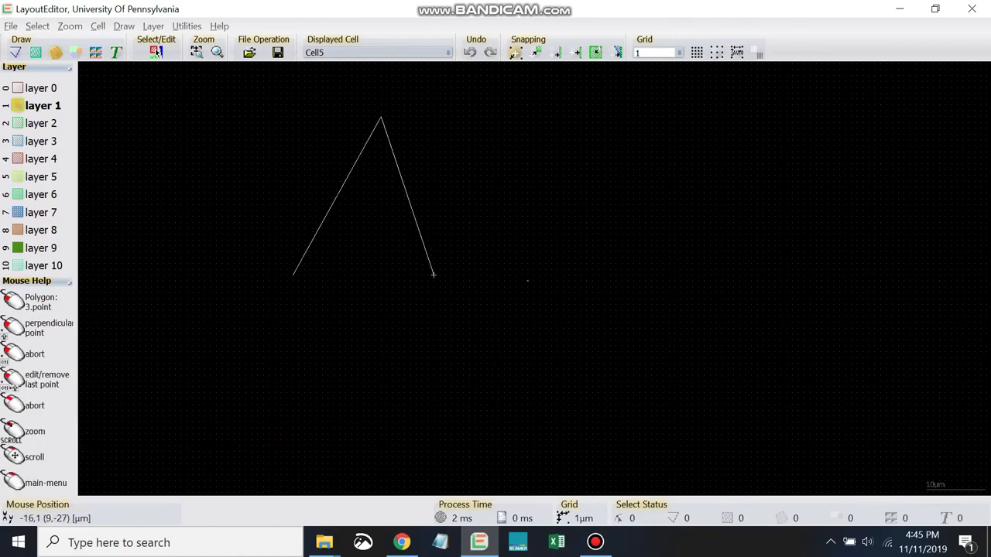
click(433, 298)
click(509, 123)
click(574, 303)
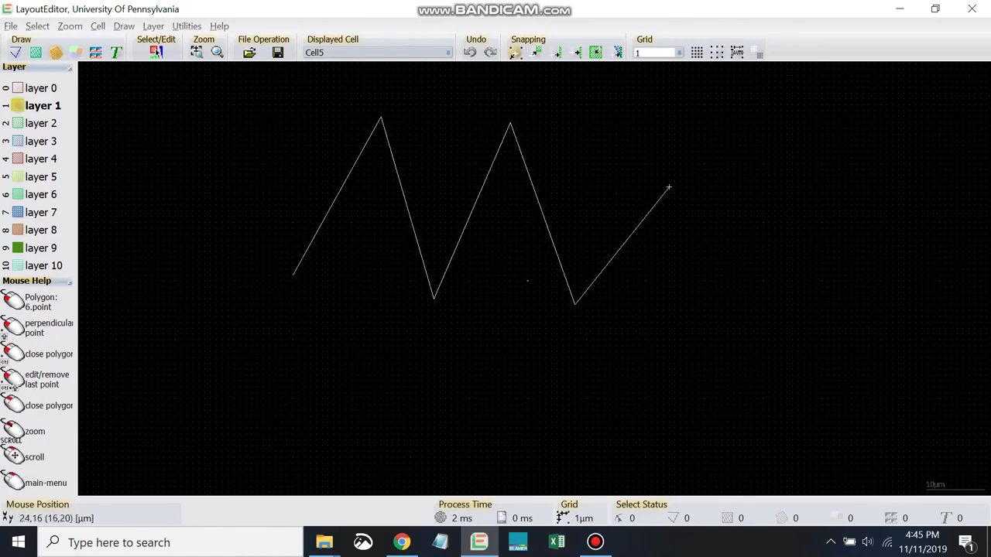
click(656, 129)
click(710, 298)
click(798, 147)
click(880, 280)
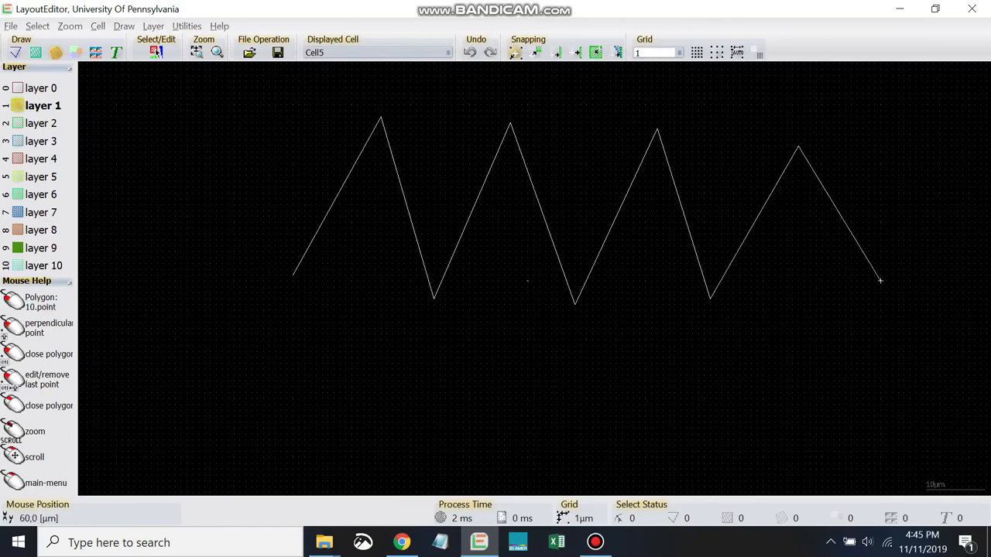
Run the polygon's lower edge back leftwards in a wide zigzag, up to about (-52, 24) µm, and close it at its start point
click(821, 468)
click(675, 334)
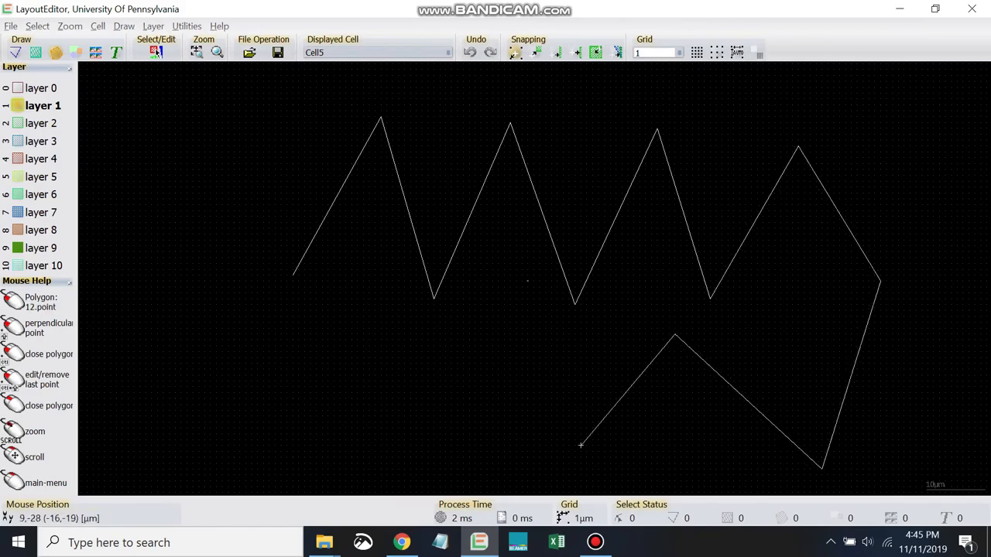
click(551, 486)
click(340, 334)
click(210, 463)
click(146, 223)
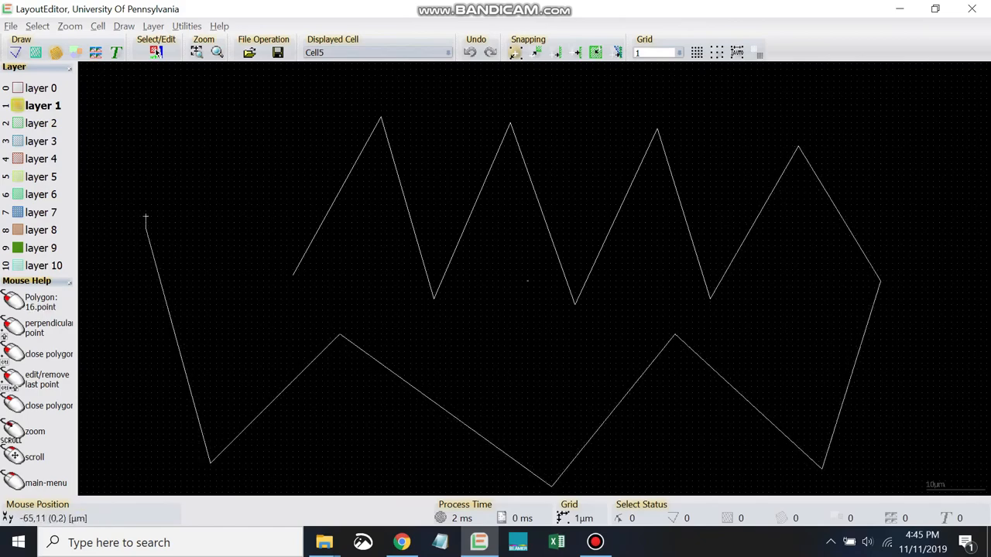
click(222, 141)
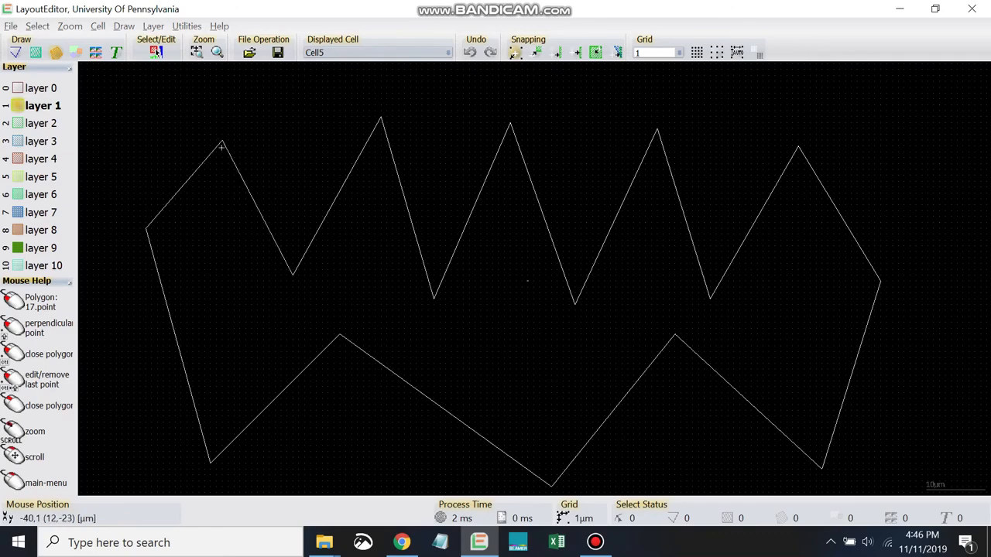
right_click(252, 268)
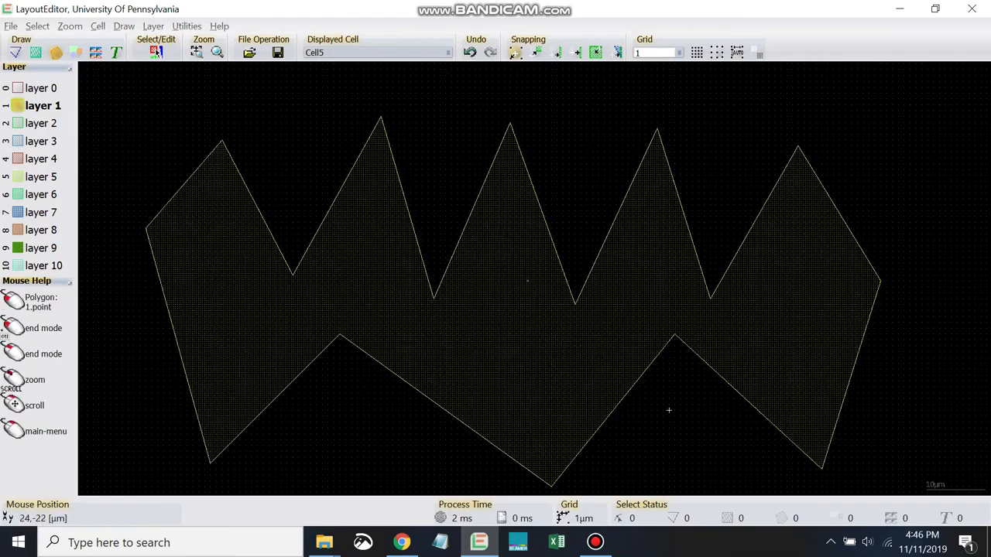
Start a second polygon beside the first at about (71, -3) µm and zigzag it rightwards to a seventh point at about (147, -8) µm
scroll(410, 228, down, 3)
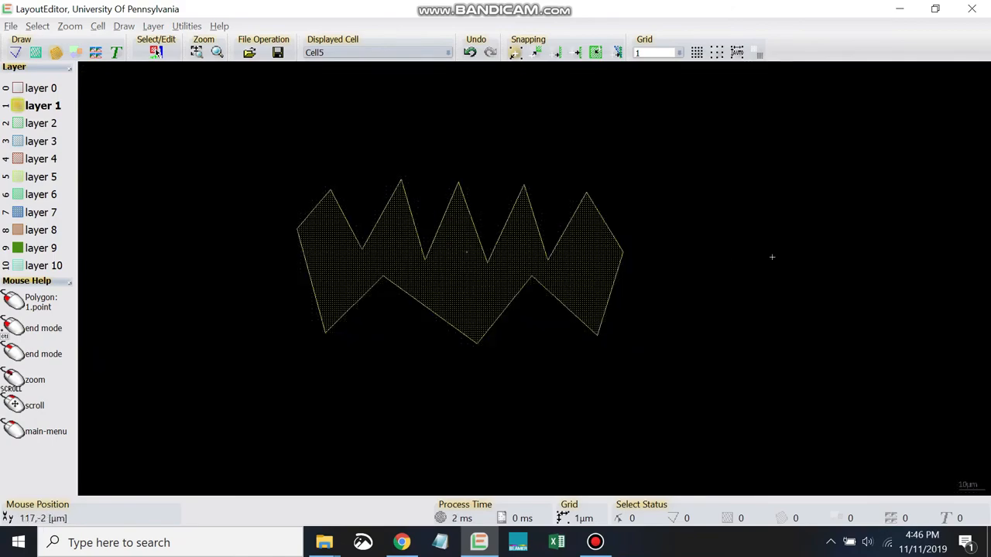
scroll(766, 256, up, 3)
click(502, 261)
click(583, 162)
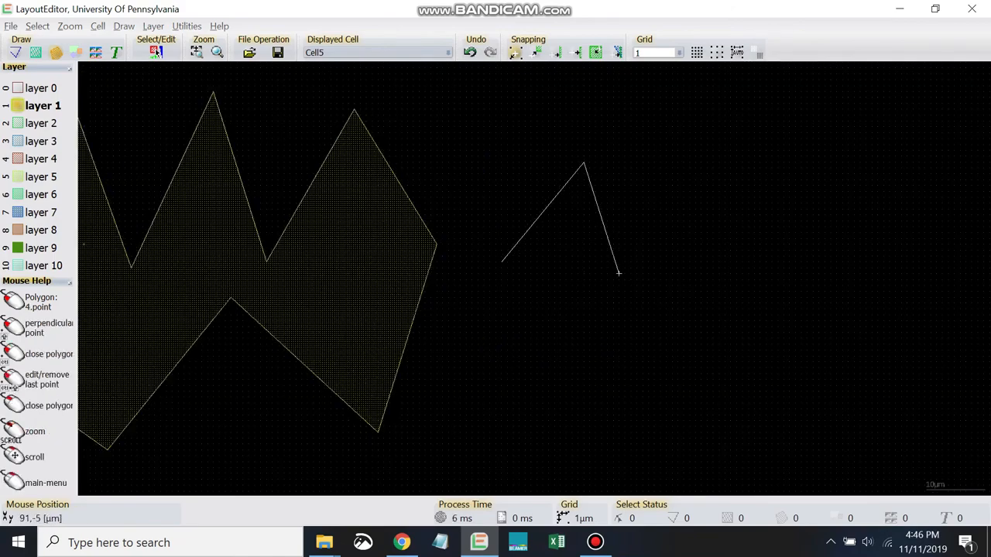
click(619, 273)
click(683, 174)
click(730, 280)
click(819, 163)
click(947, 292)
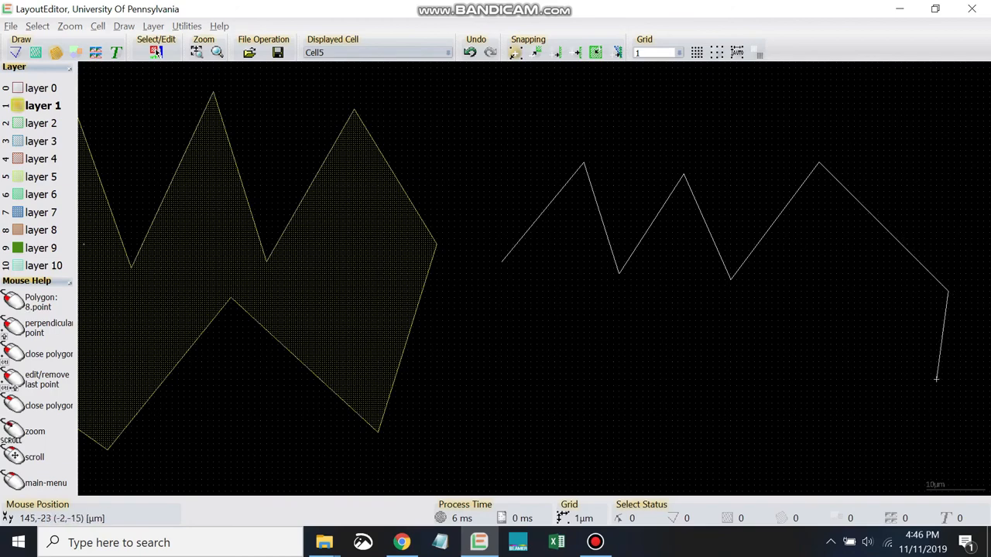
Continue the second polygon down to about (137, -29) µm and zigzag its lower edge leftwards to about (92, -46) µm
click(889, 414)
scroll(604, 178, down, 1)
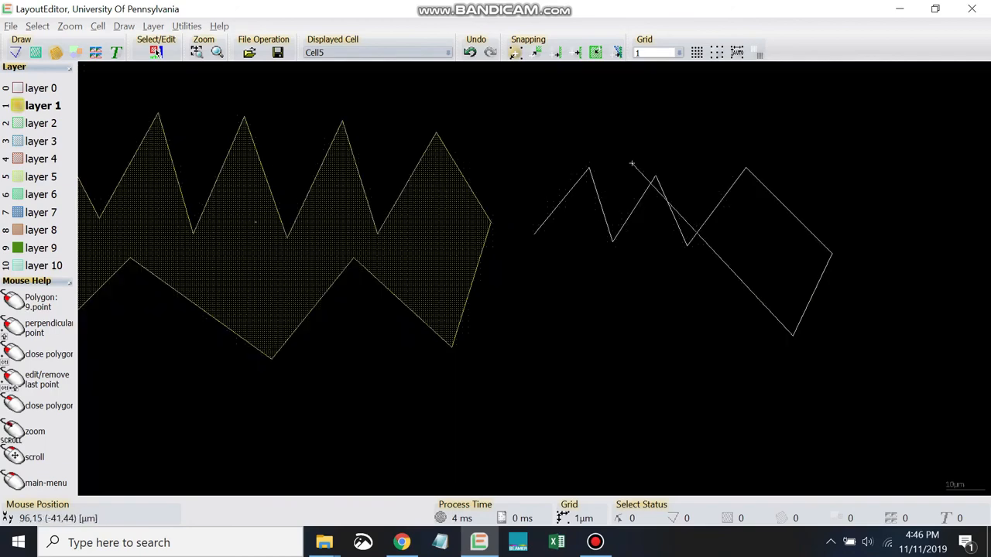
click(749, 389)
click(737, 277)
click(671, 406)
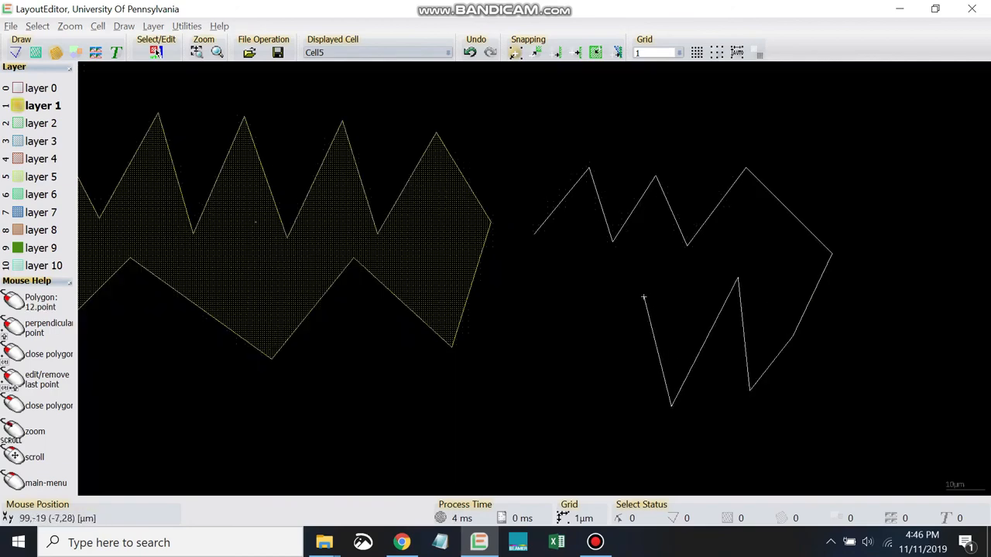
click(643, 297)
click(616, 401)
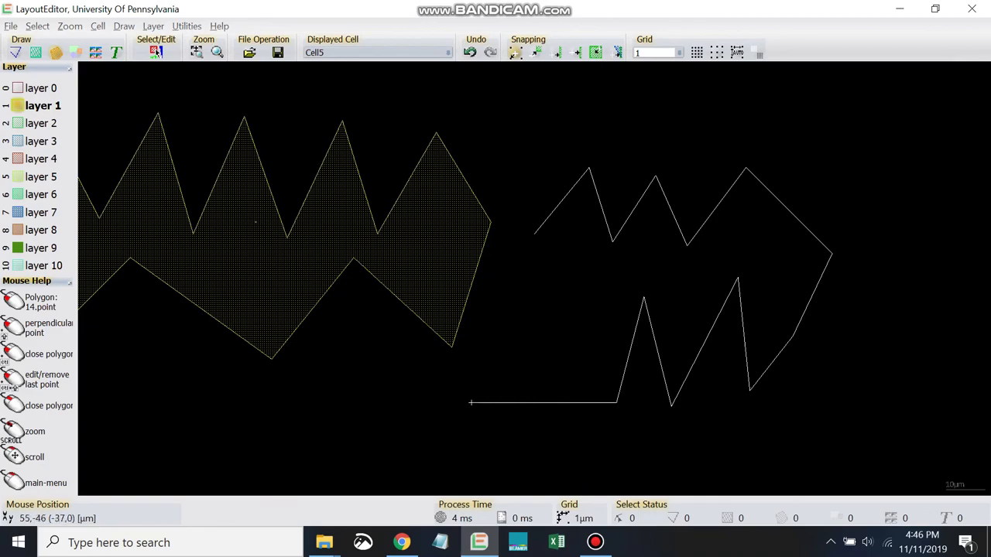
Finish the second polygon's side with right-angled steps and a rectangular notch, close it at its start point, and leave polygon drawing
click(518, 401)
click(518, 304)
click(612, 304)
click(611, 261)
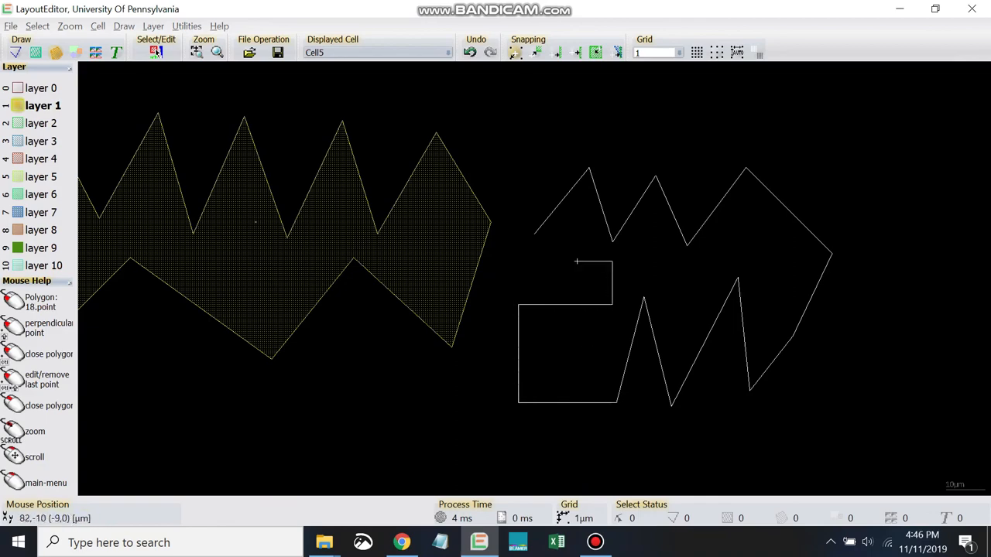
click(503, 167)
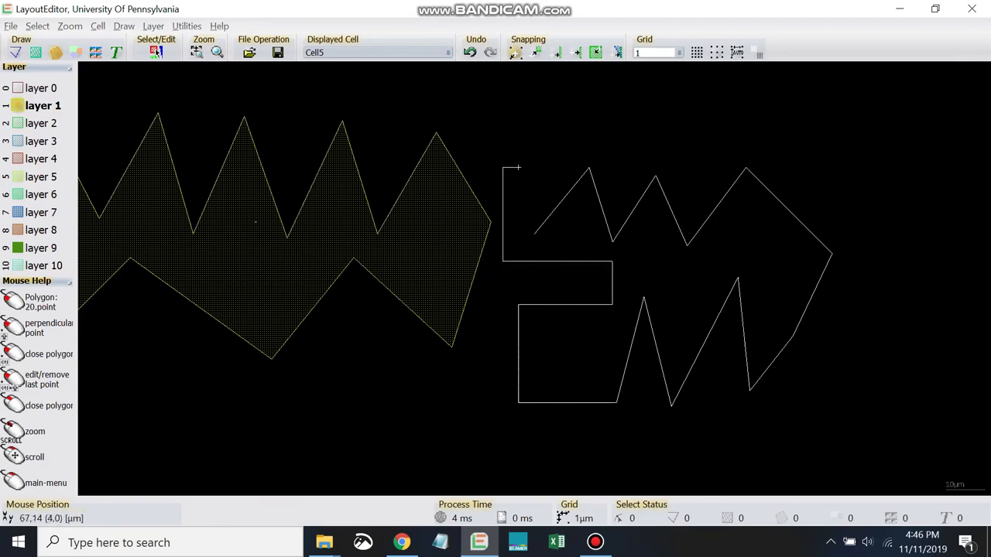
click(534, 234)
right_click(741, 292)
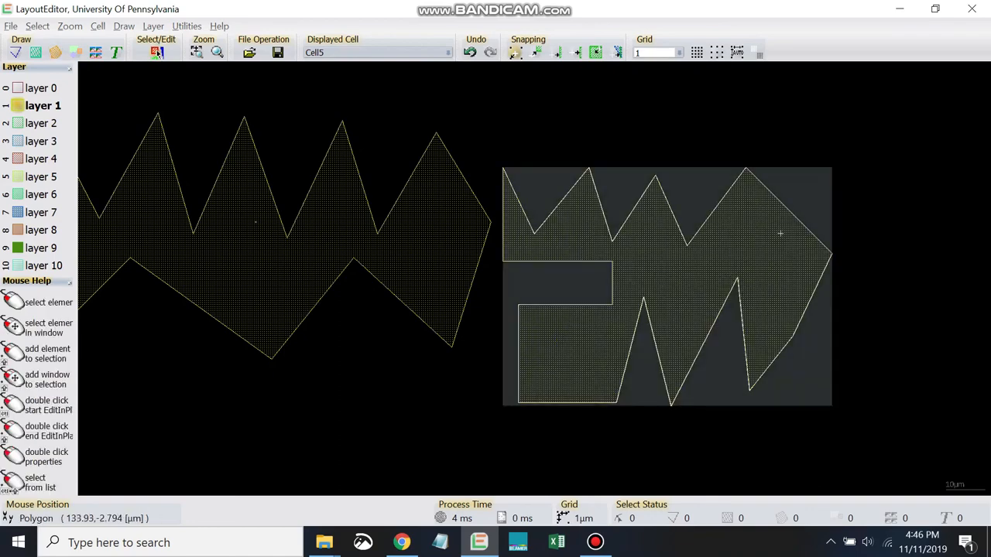
scroll(778, 230, down, 1)
scroll(680, 227, up, 1)
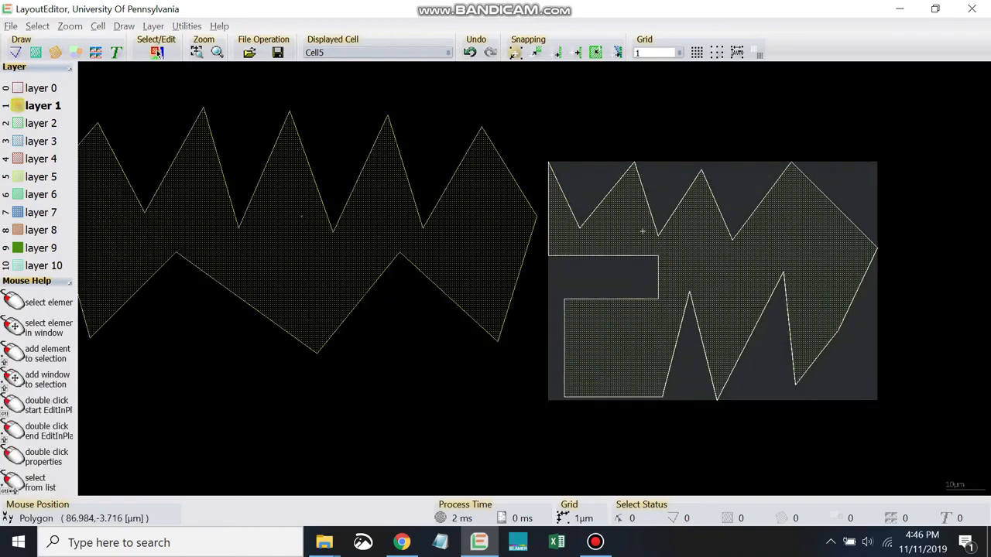